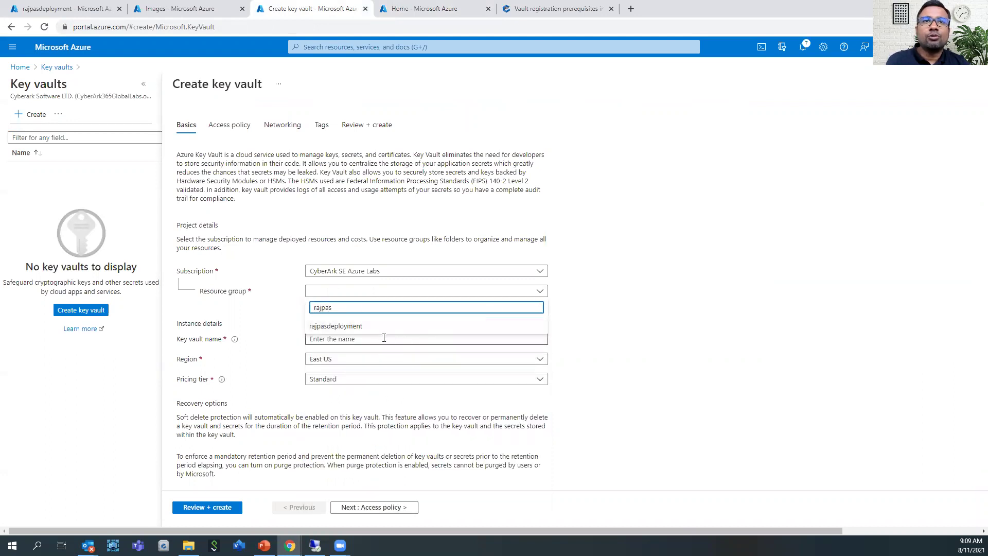
- Assign the new key vault to the rajpasdeployment resource group and name it privatelinkcyberark
click(363, 327)
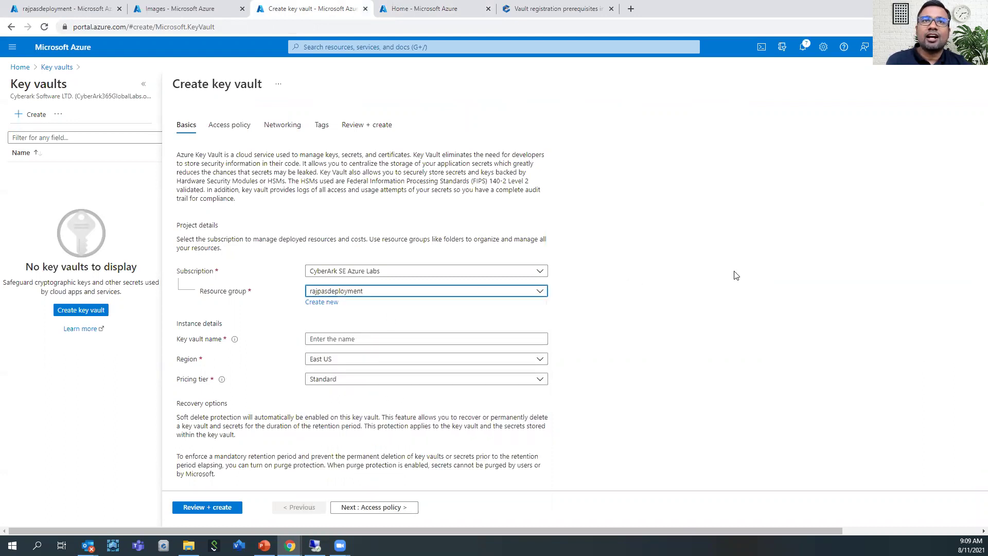
click(418, 340)
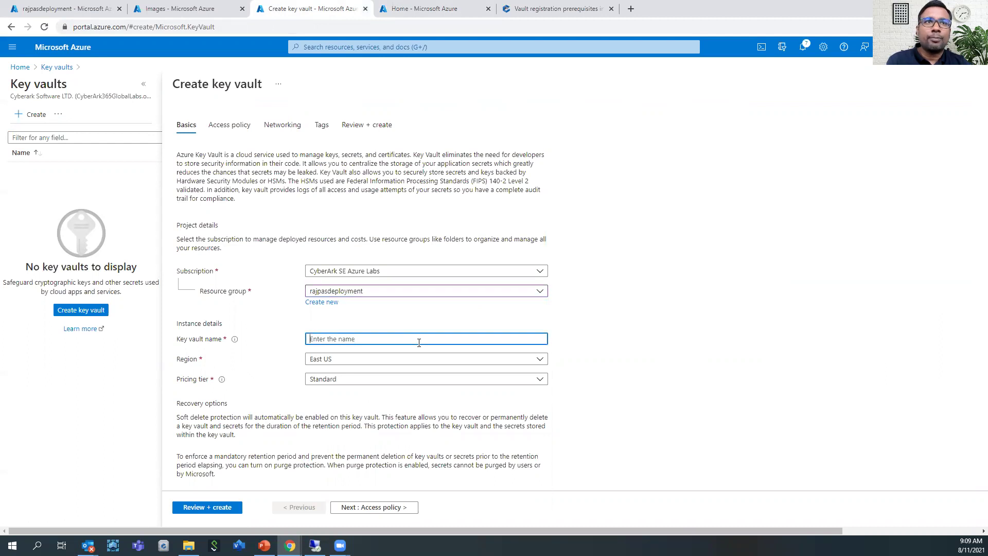
text(privatelinkcyberark)
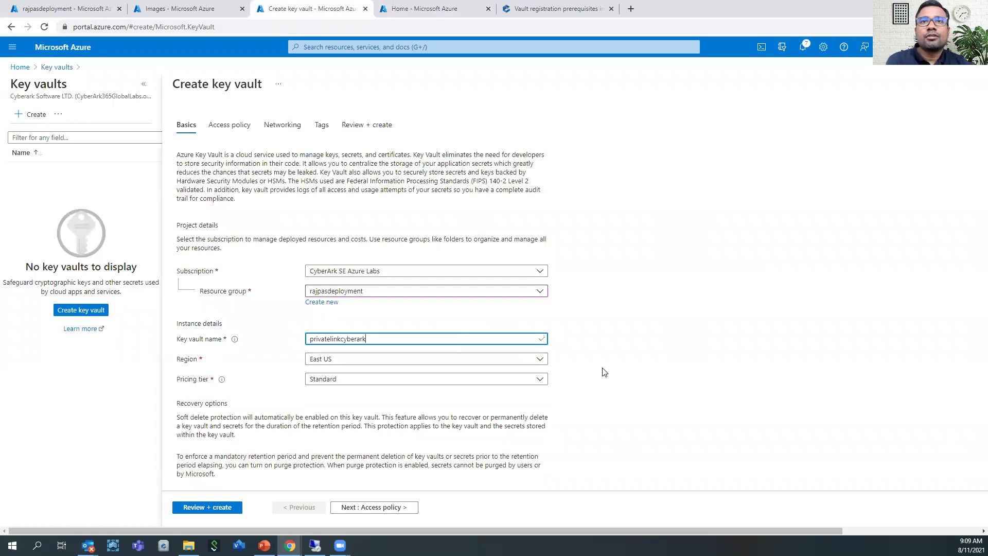
- Set the key vault's region to Southeast Asia and its pricing tier to Premium (includes support for HSM backed keys)
click(538, 361)
text(s)
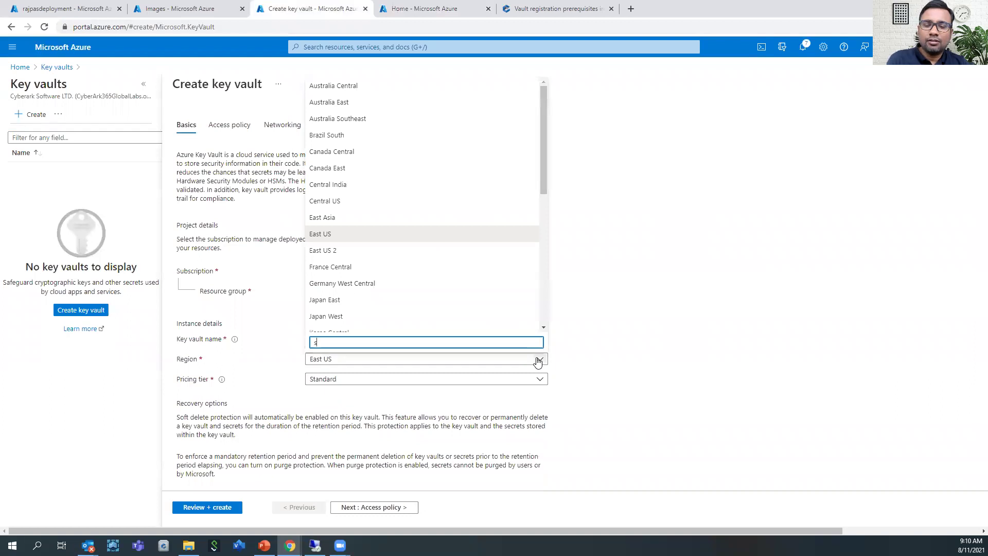
text(outheast)
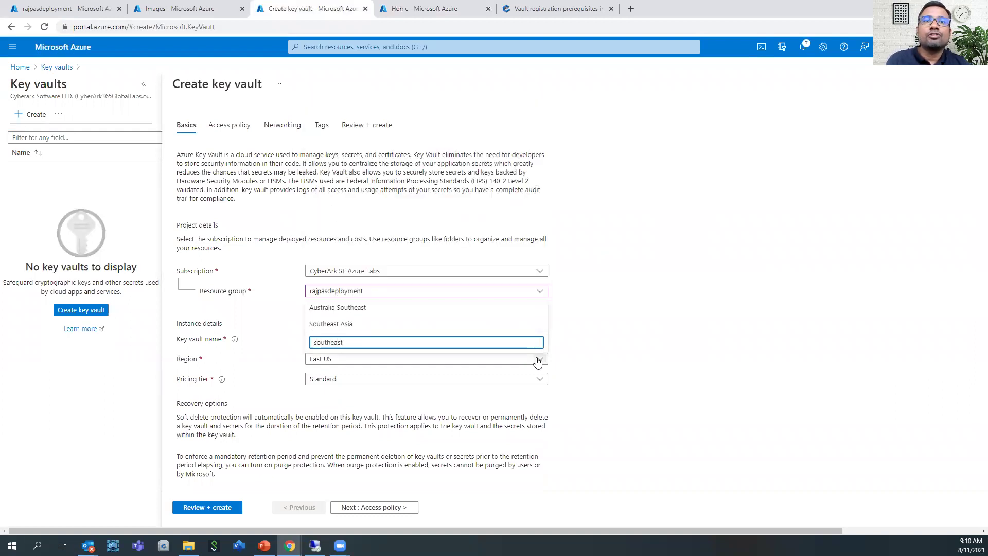
click(381, 325)
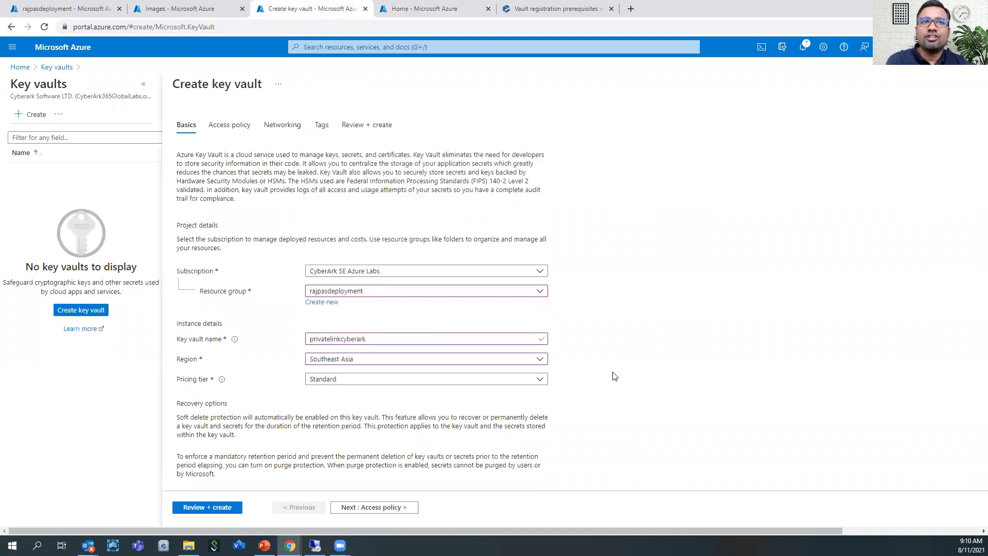
click(540, 380)
click(460, 412)
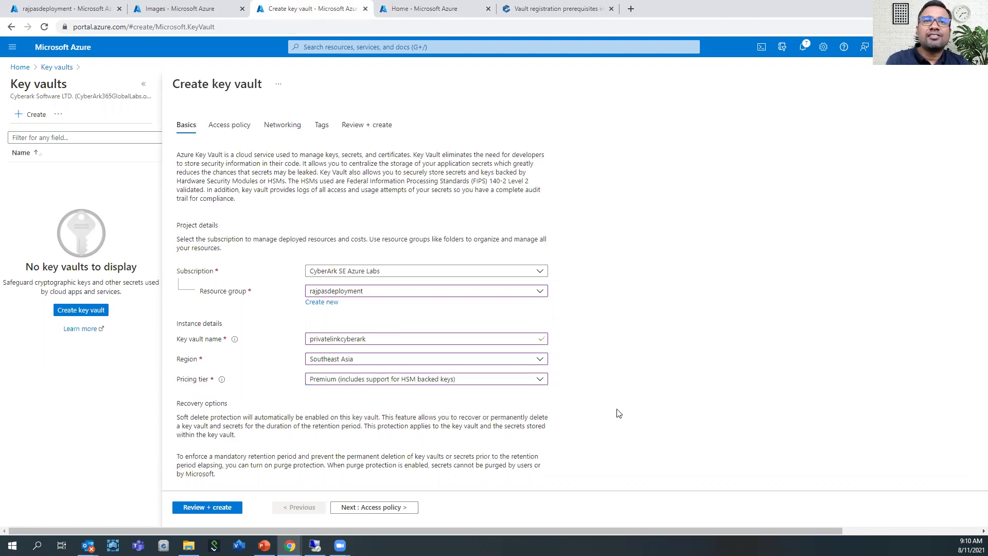
- Keep the default access policy and set the key vault's connectivity method to Private endpoint
click(396, 508)
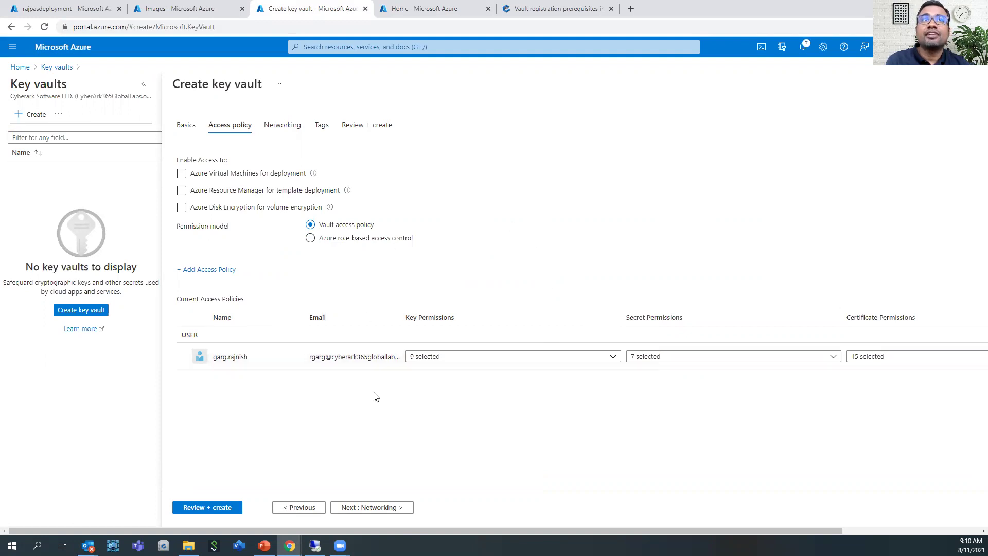
click(397, 508)
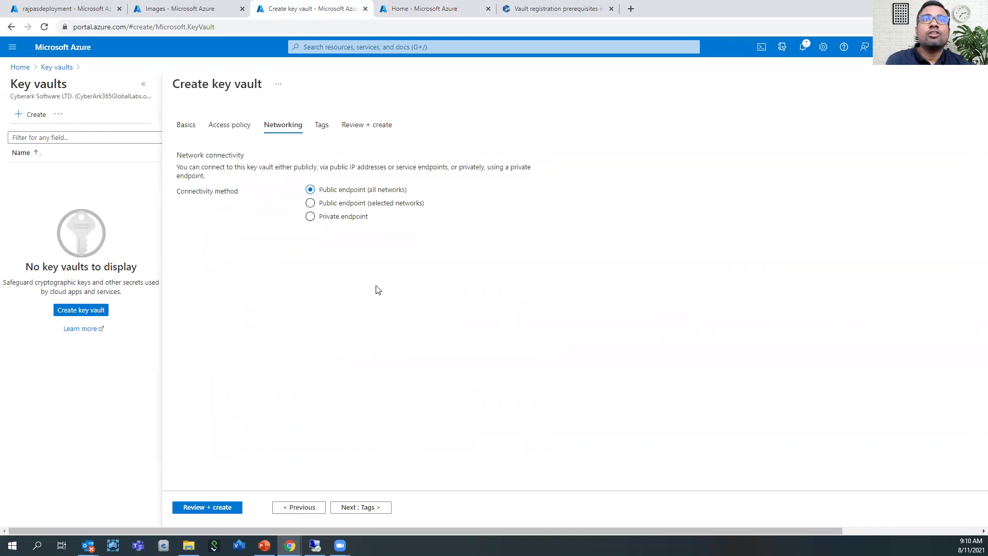
click(310, 217)
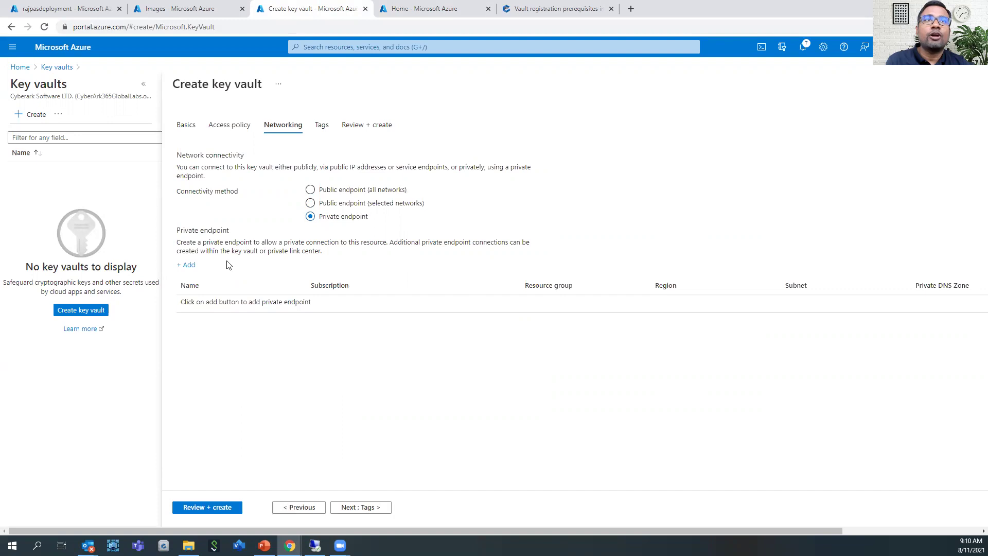
- Start a private endpoint for the vault named privatelinkcyberark, in resource group rajpasdeployment and location Southeast Asia
click(188, 265)
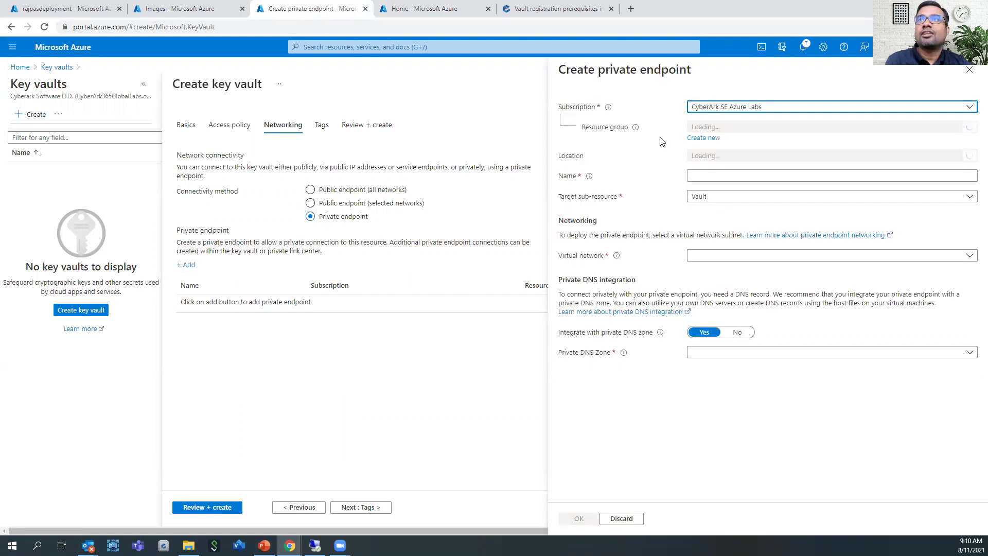
click(970, 128)
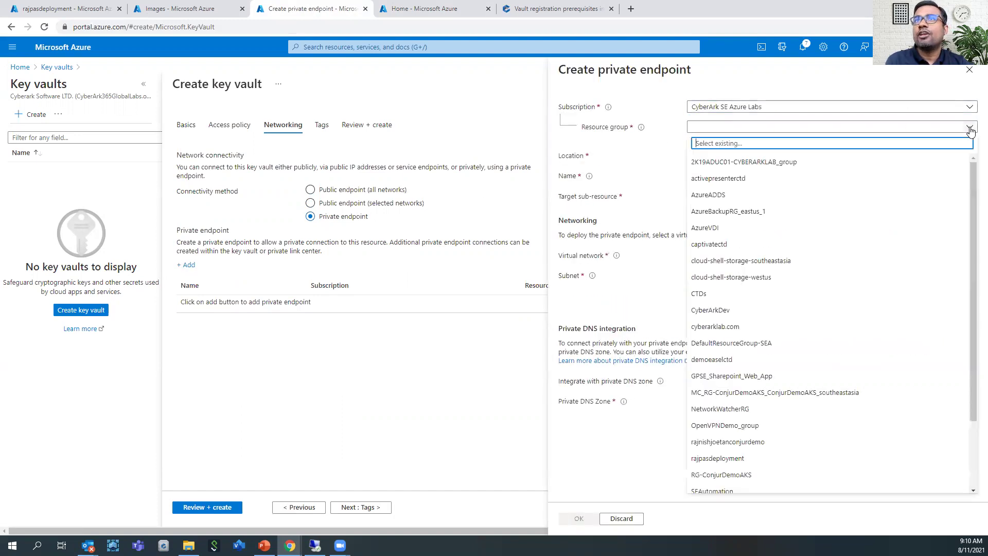
text(rajpas)
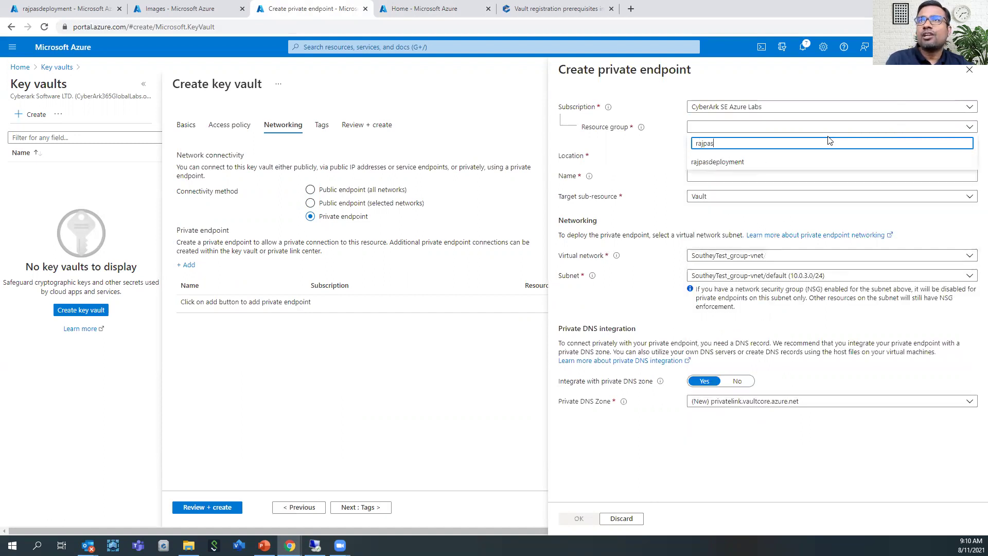
click(733, 163)
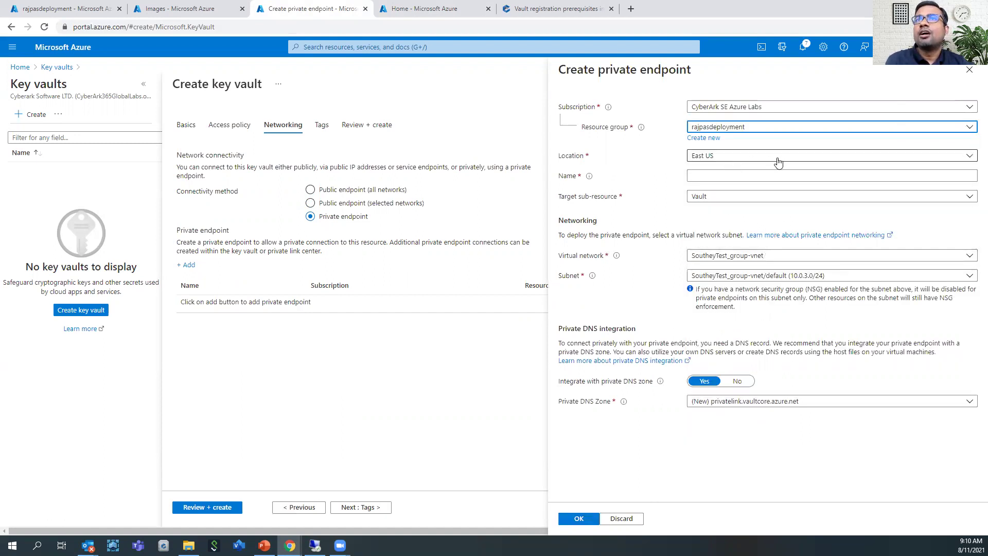
click(756, 158)
text(sout)
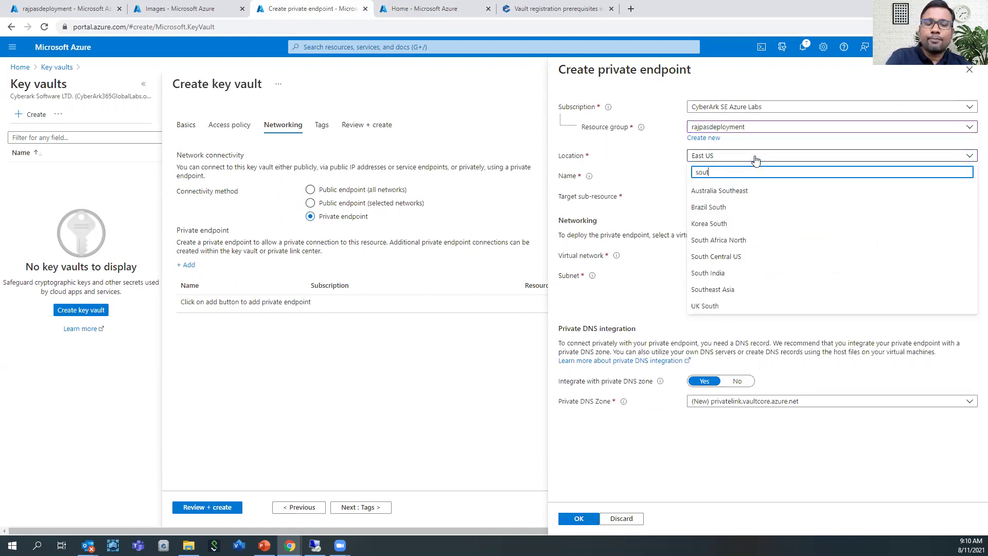
text(heast)
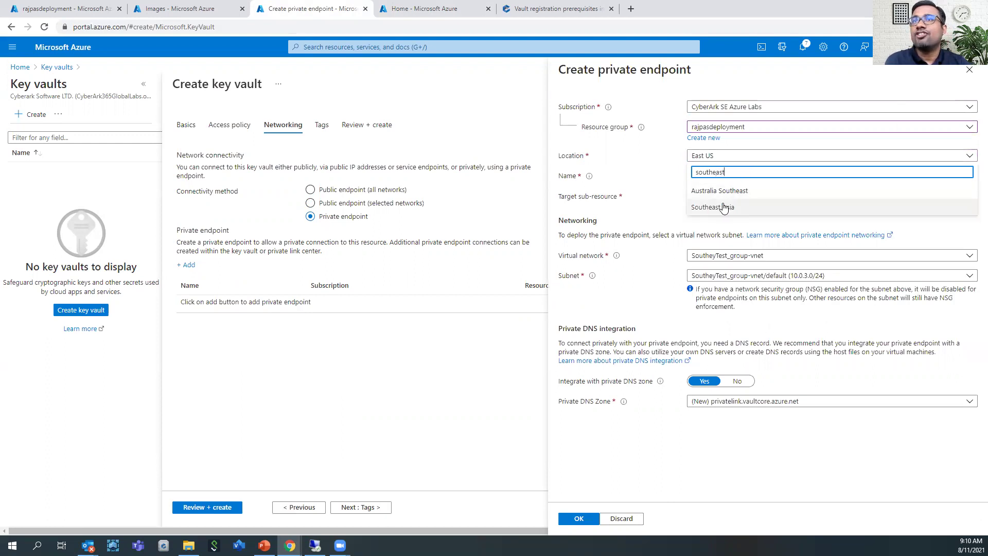
click(723, 207)
click(739, 172)
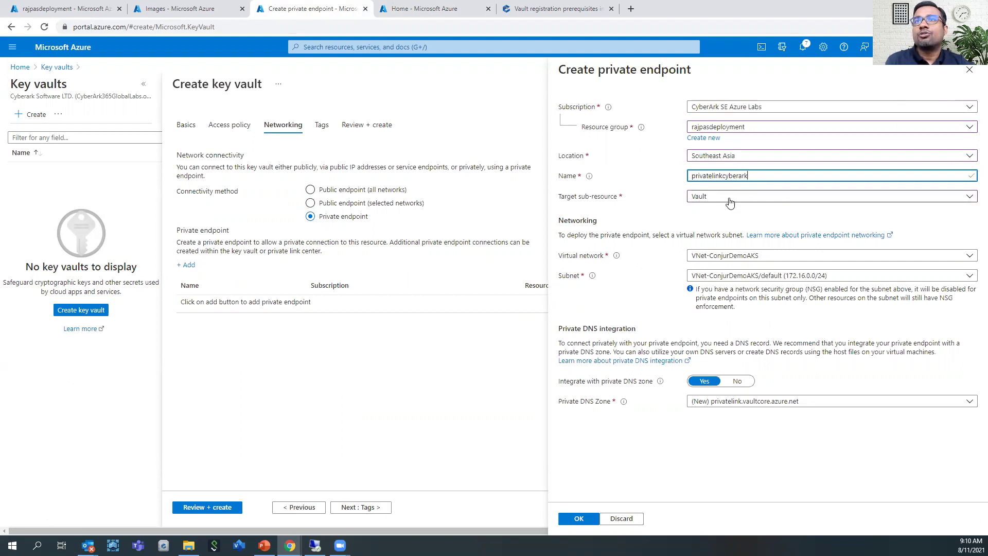
- Place the private endpoint in virtual network PAS-VNet on the Vault-Subnet (10.0.1.0/24) and add it to the key vault
click(788, 257)
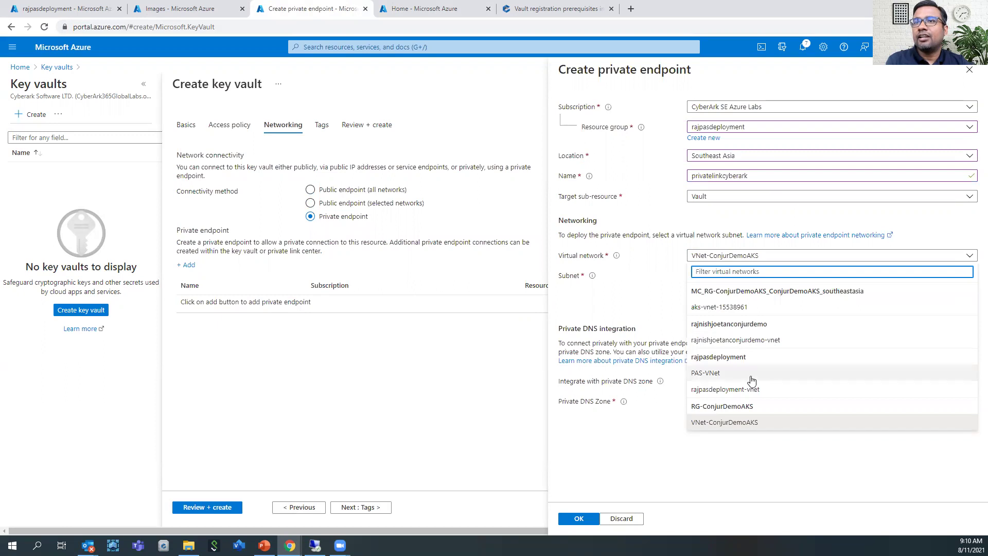
click(719, 373)
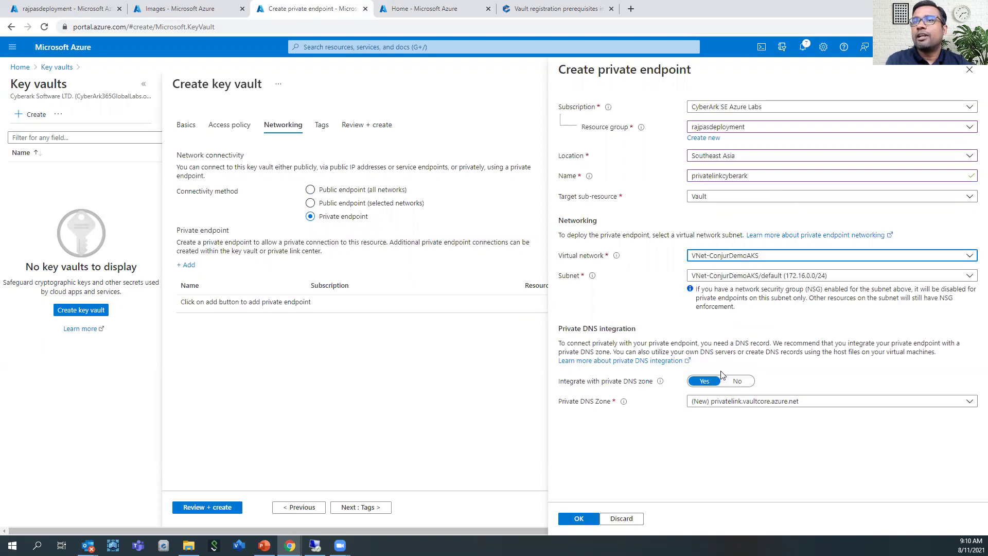
click(795, 277)
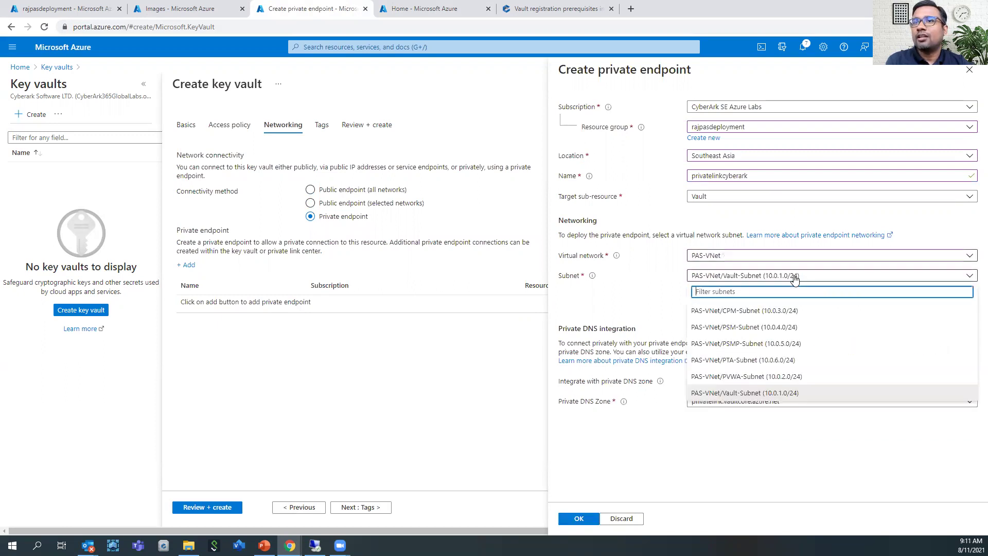
click(764, 394)
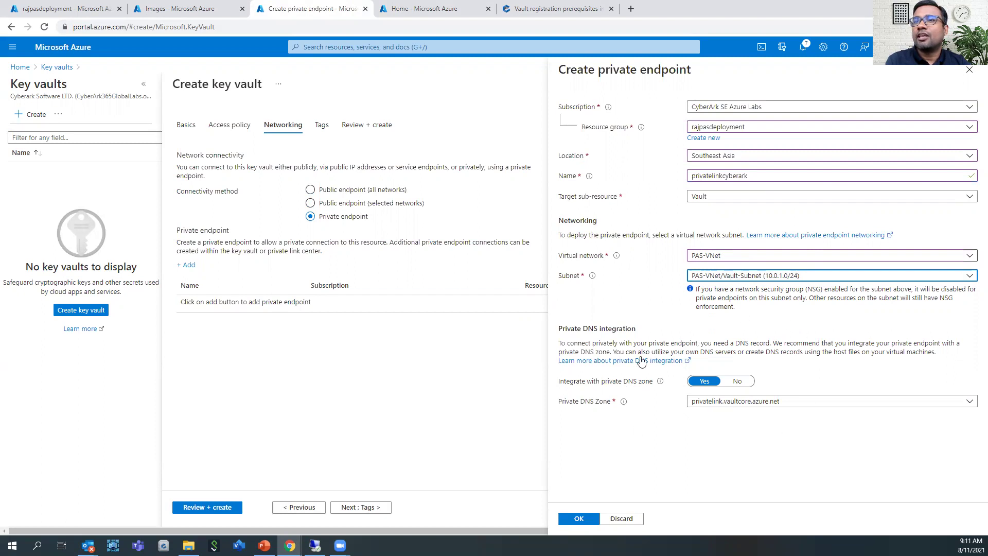
click(583, 520)
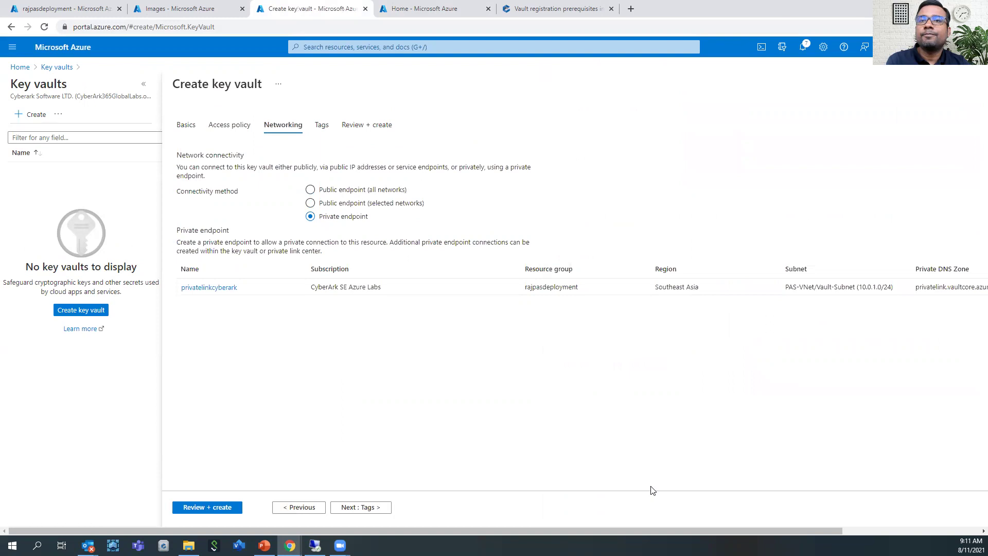
- Leave the key vault's tags empty, review the configuration and create the vault
click(363, 507)
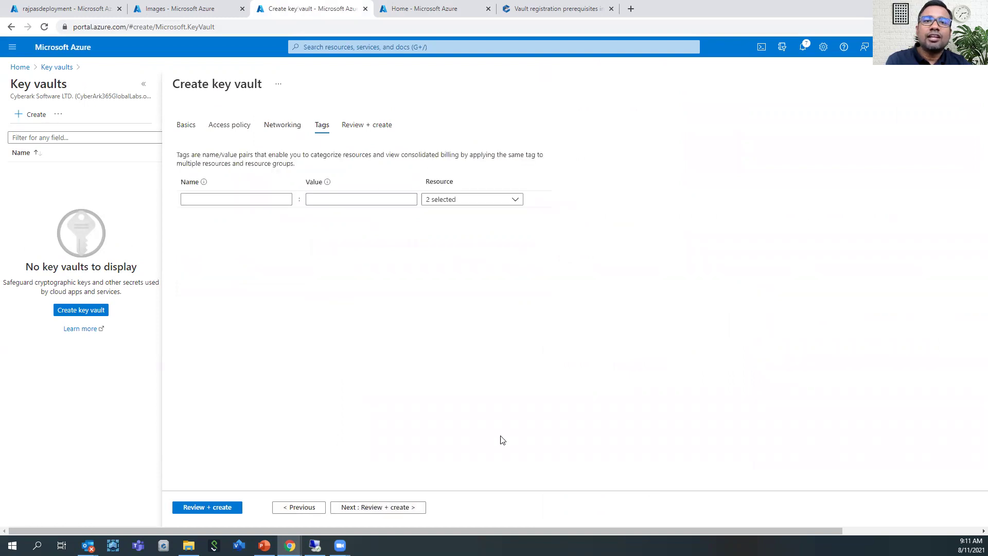
click(396, 506)
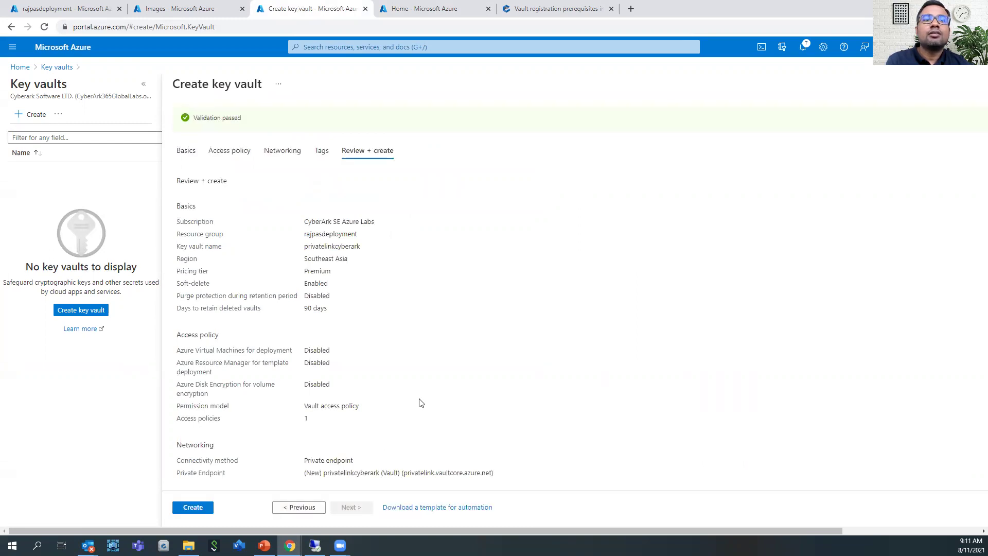
click(199, 509)
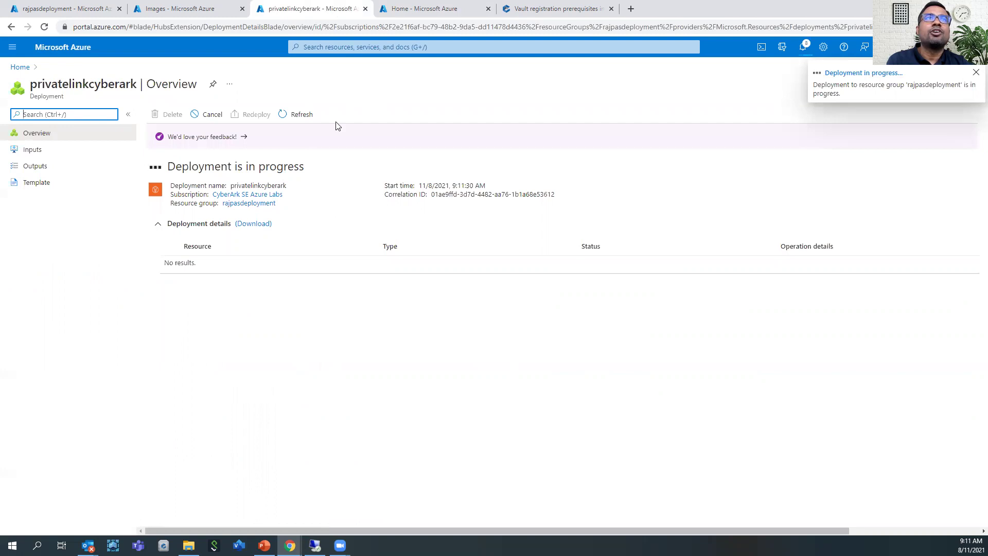
- Open the PAS-Vault-v12.2 image in the other portal tab and start creating a virtual machine from it
click(187, 9)
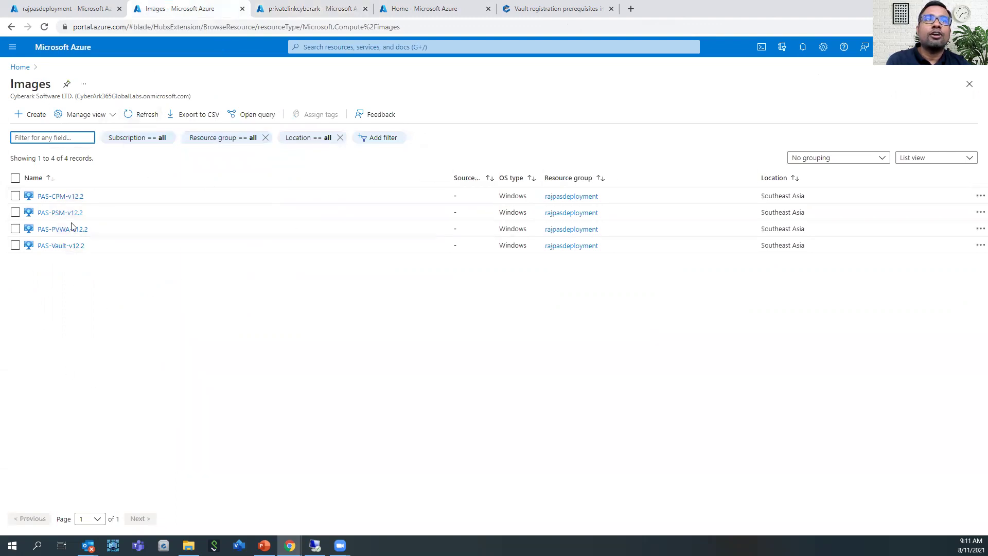
click(52, 246)
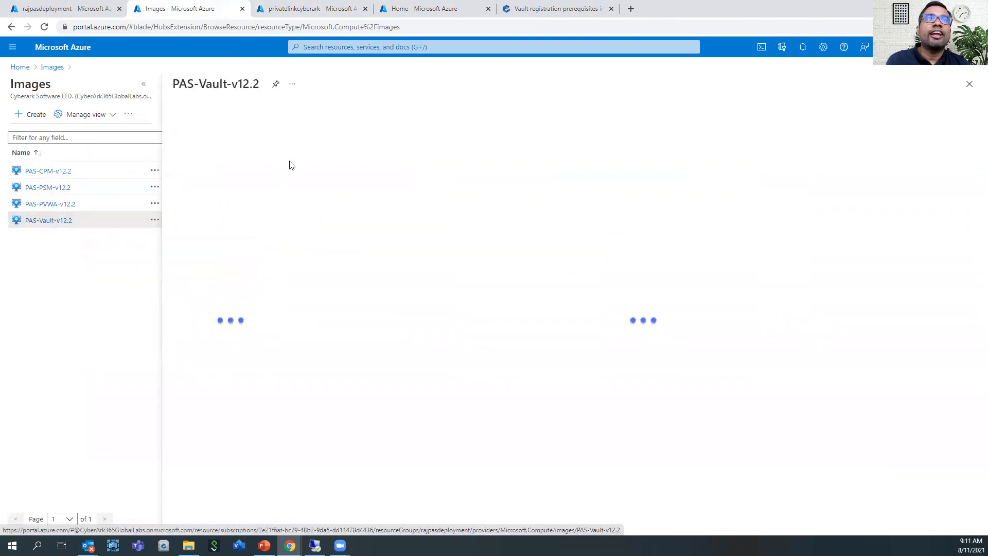
click(145, 85)
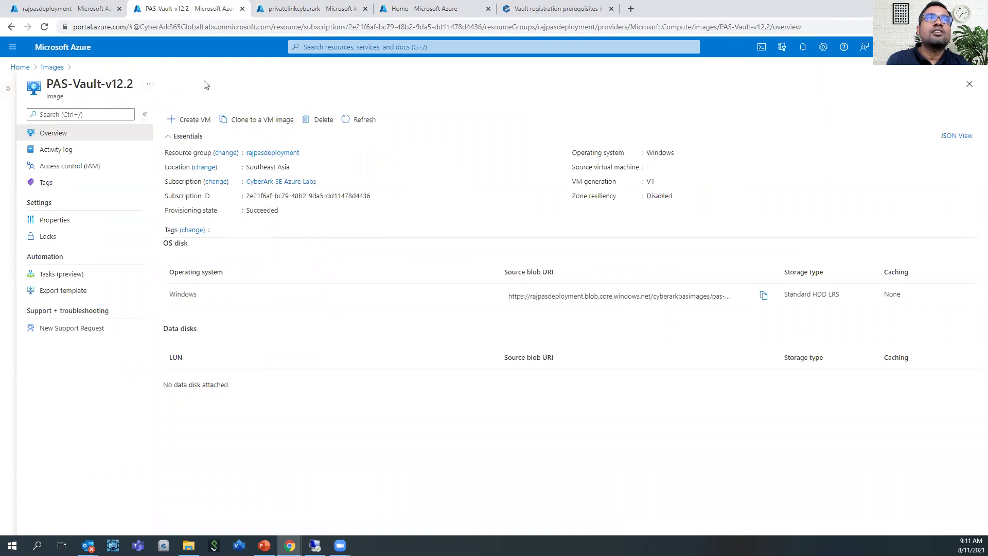
click(192, 123)
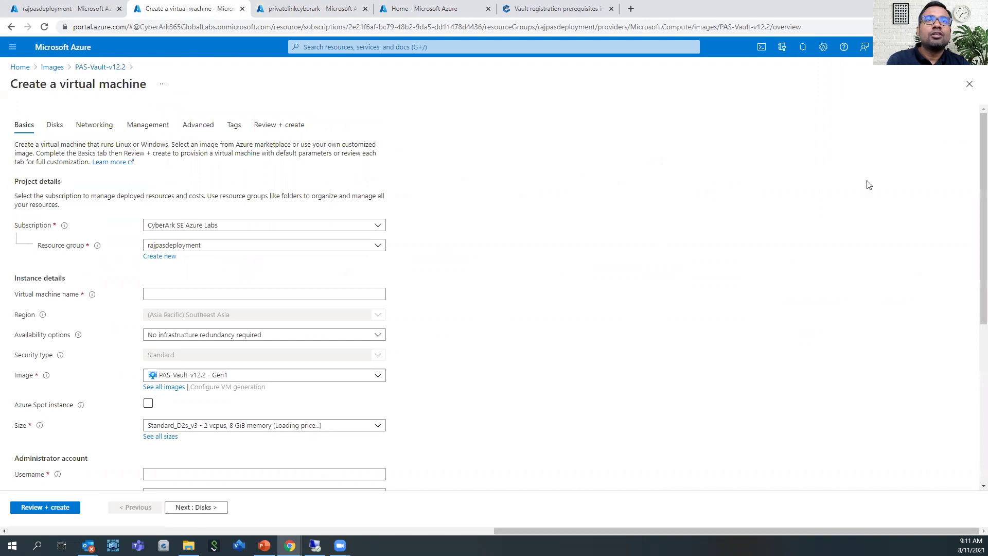
- Name the new virtual machine cyberarkvaultprivatelinkVM
scroll(974, 157, down, 2)
click(277, 206)
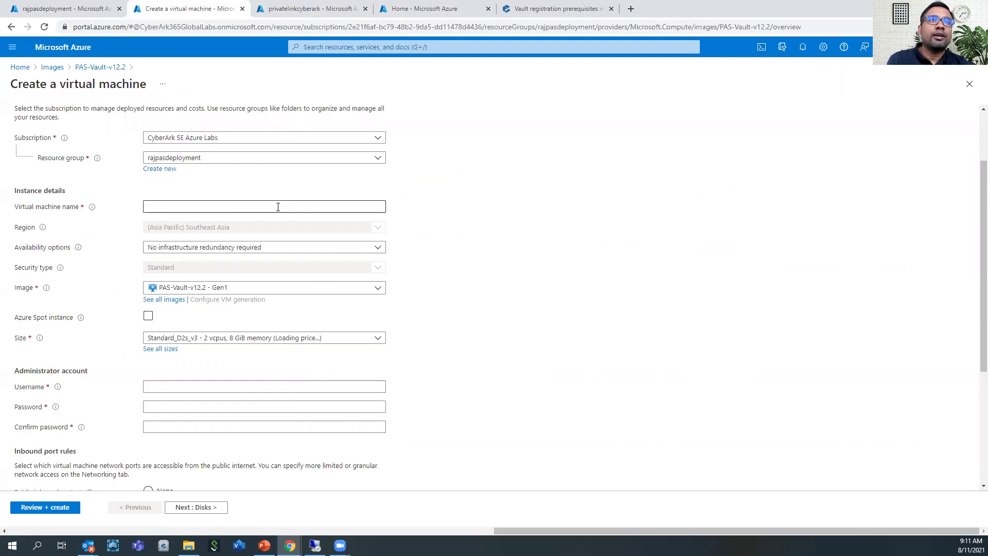
text(cyberarkvaultprivatelinkVM)
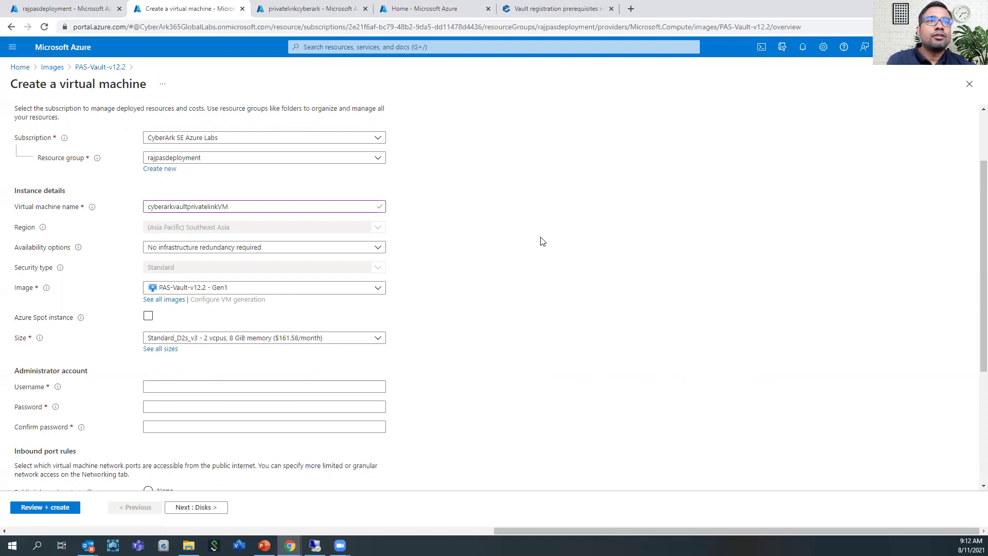
- Fill in the virtual machine's administrator username, and enter and confirm the account password
drag(973, 234, 973, 317)
click(220, 250)
key(Tab)
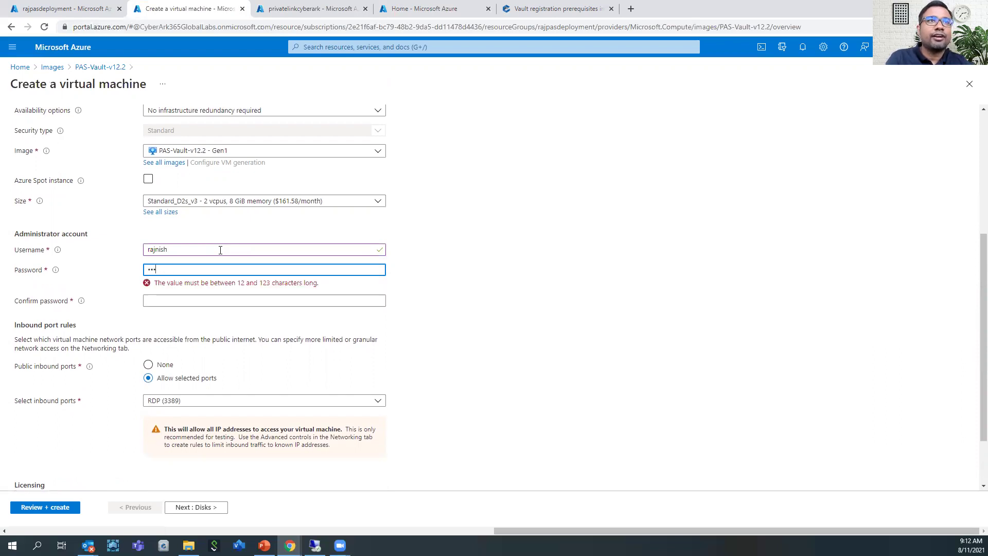
text(•••)
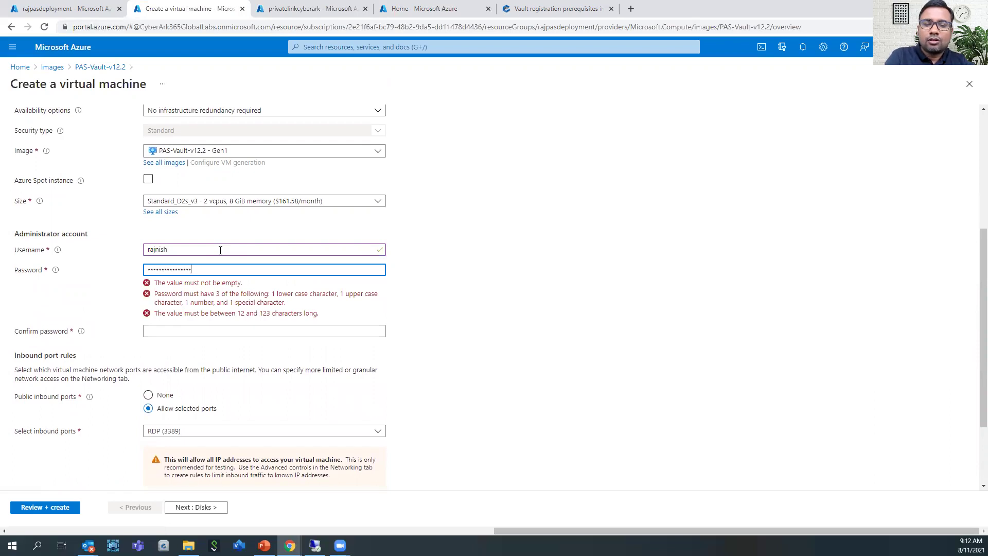
key(Tab)
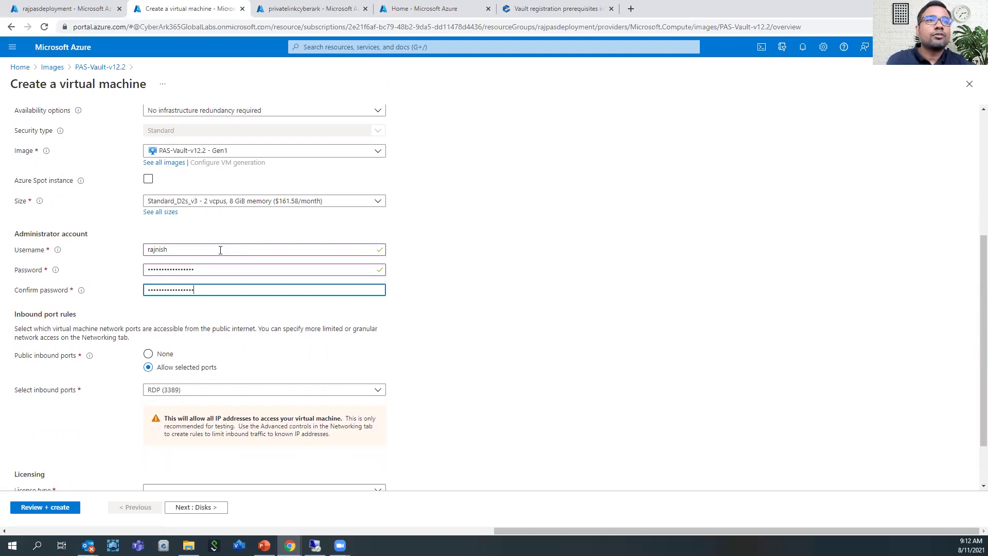
click(607, 336)
scroll(607, 336, down, 2)
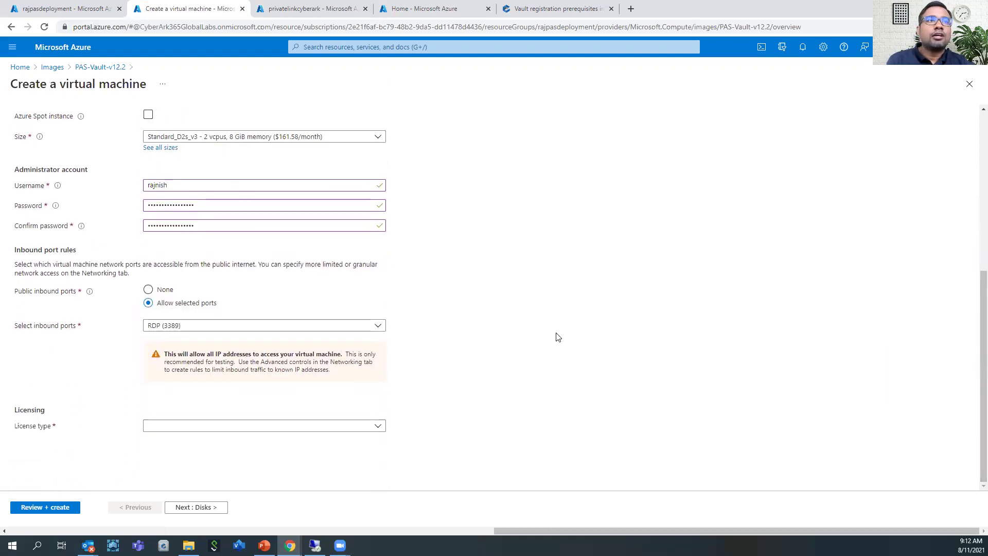
- Set the virtual machine's public inbound ports to None and its license type to Windows server
click(148, 290)
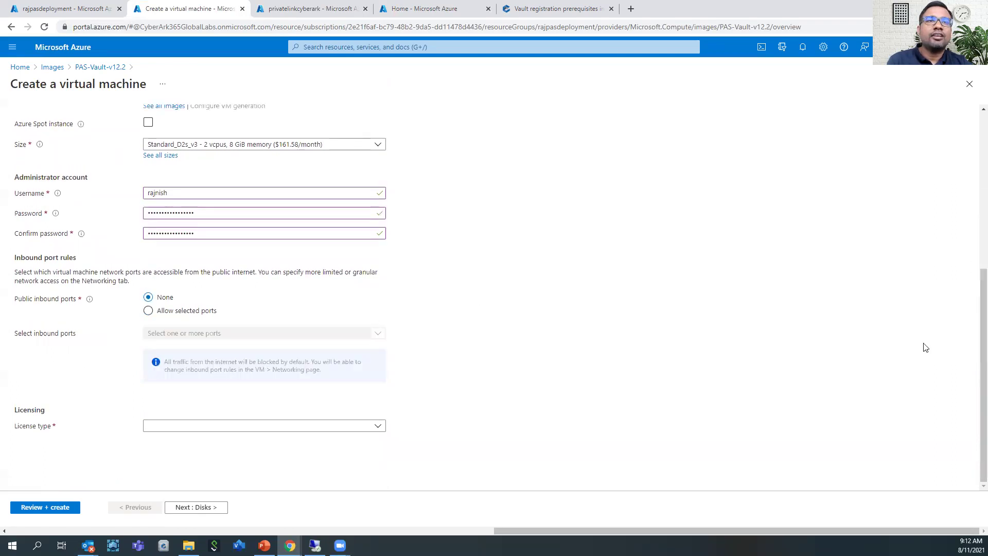
click(379, 428)
click(320, 440)
drag(974, 351, 975, 424)
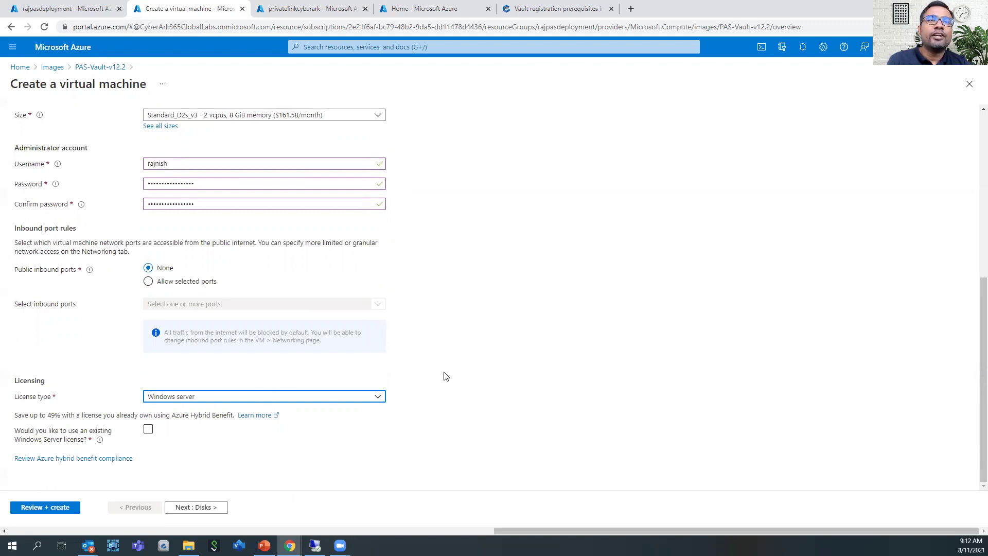
click(204, 509)
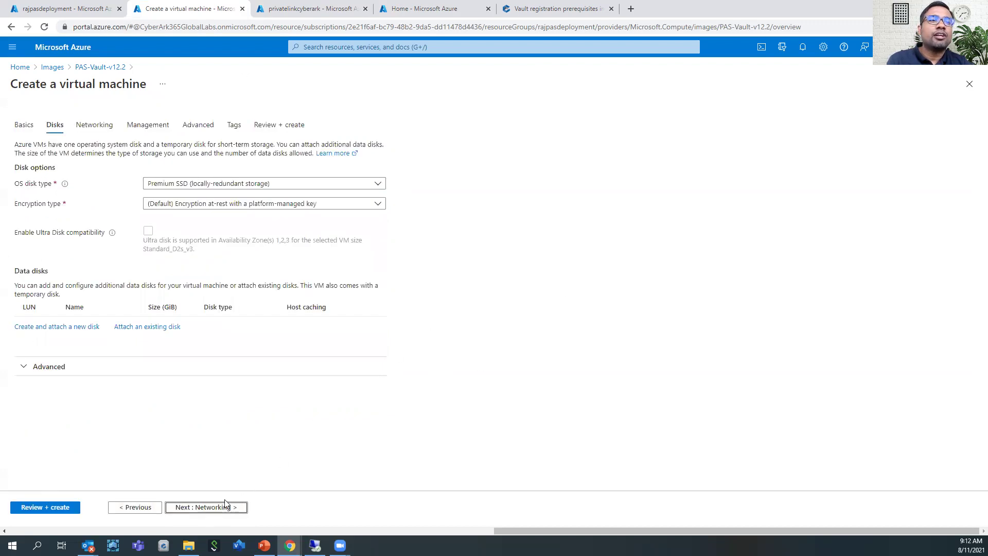
- Keep the default disk options and place the virtual machine in Vault-Subnet (10.0.1.0/24) with its public IP set to None
click(210, 508)
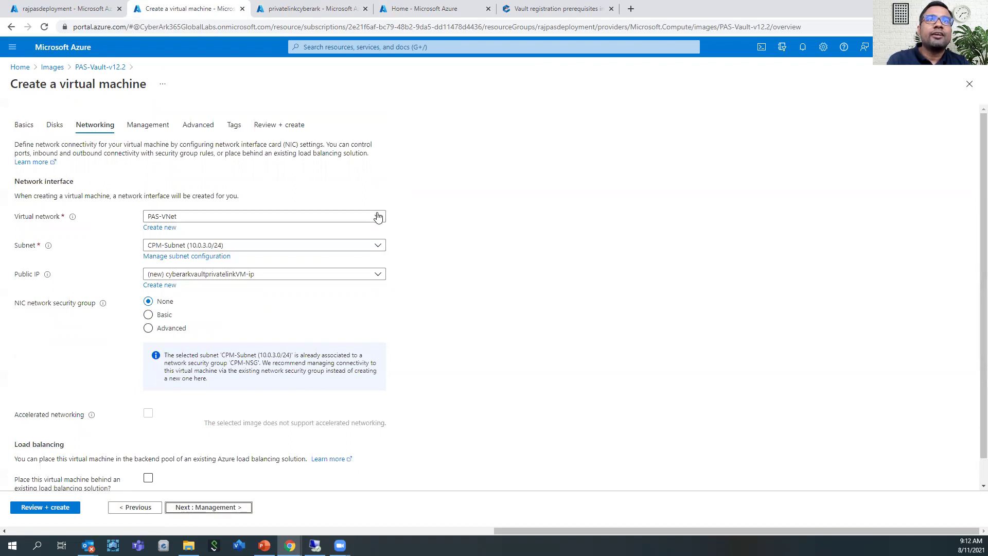
click(378, 249)
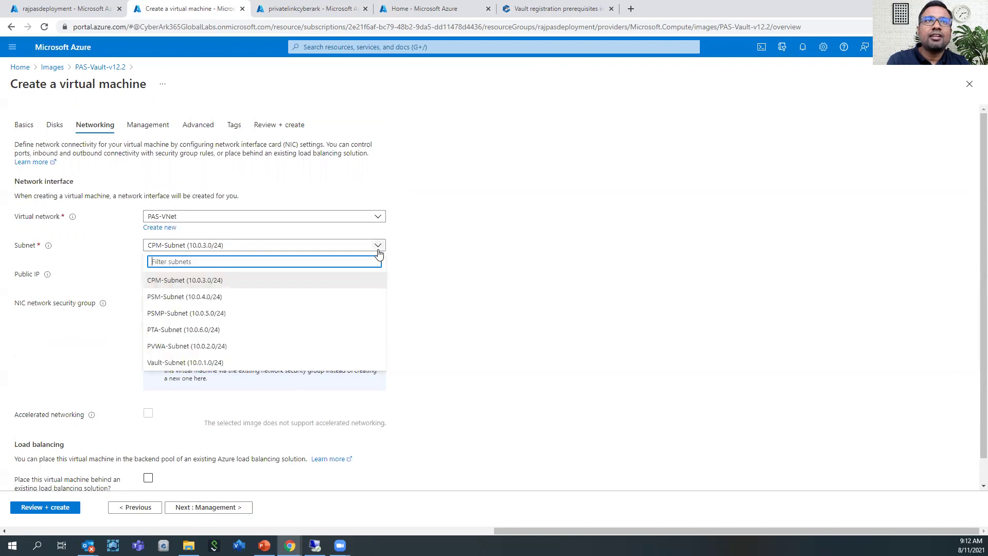
click(254, 362)
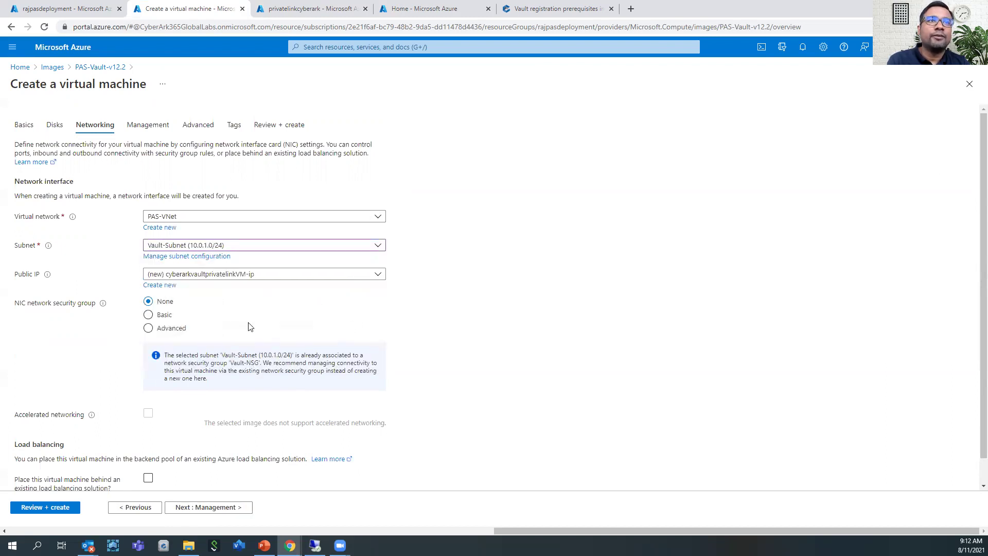
click(211, 305)
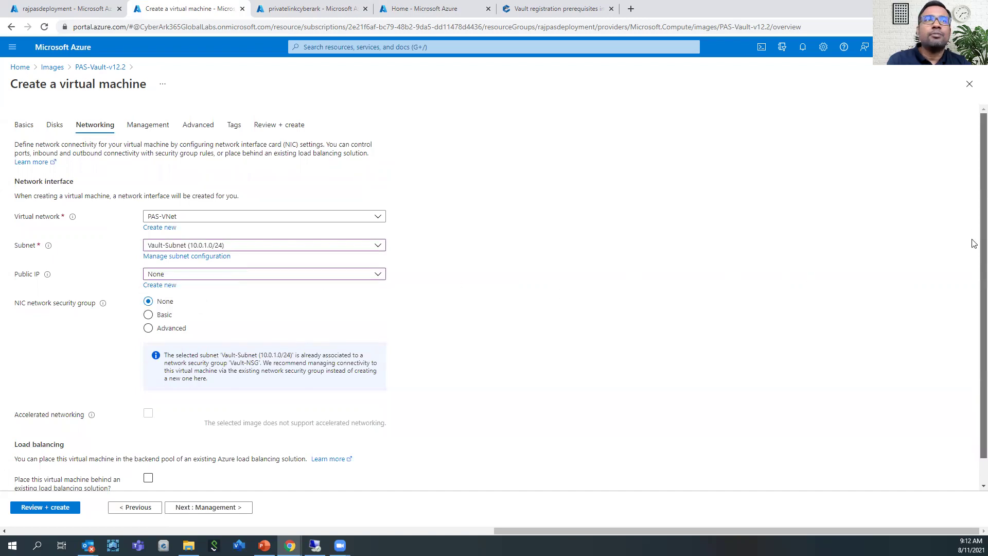
scroll(970, 245, down, 1)
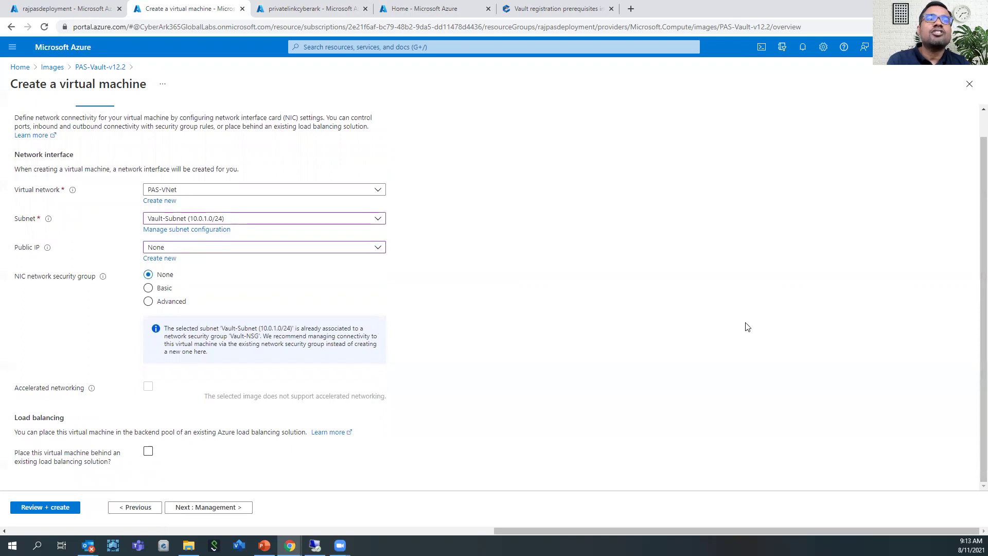
- Enable the virtual machine's system assigned managed identity and set its patch orchestration to Manual updates
click(204, 507)
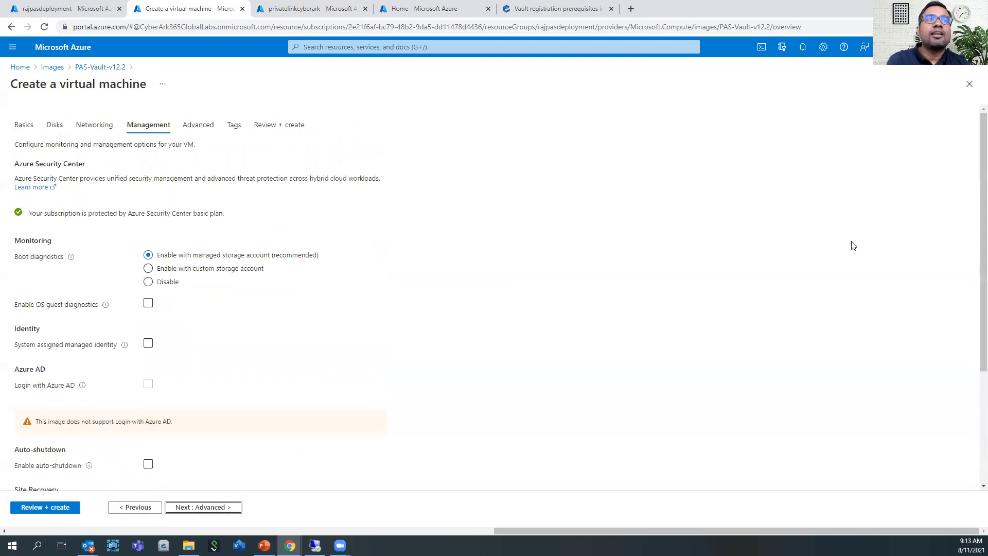
scroll(974, 206, down, 2)
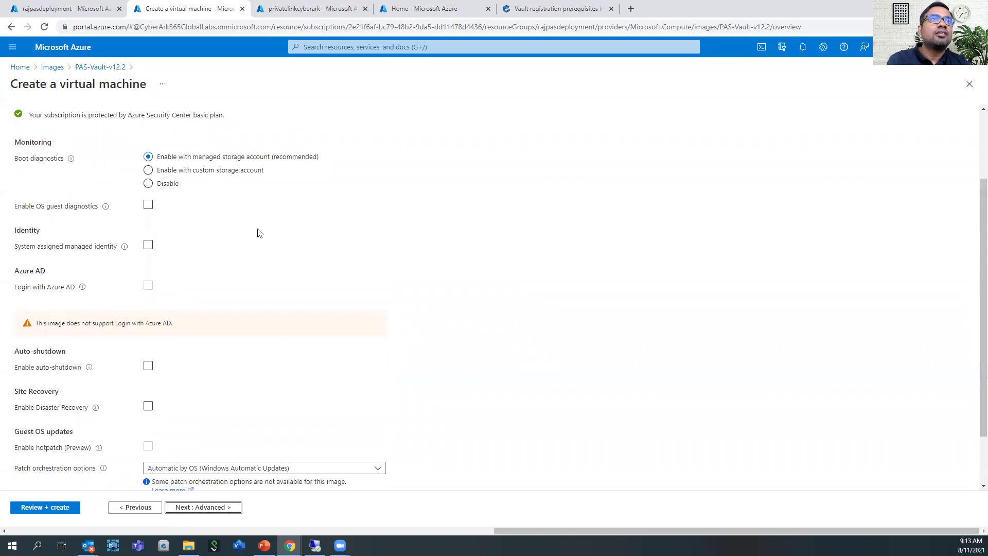
click(150, 246)
click(150, 246)
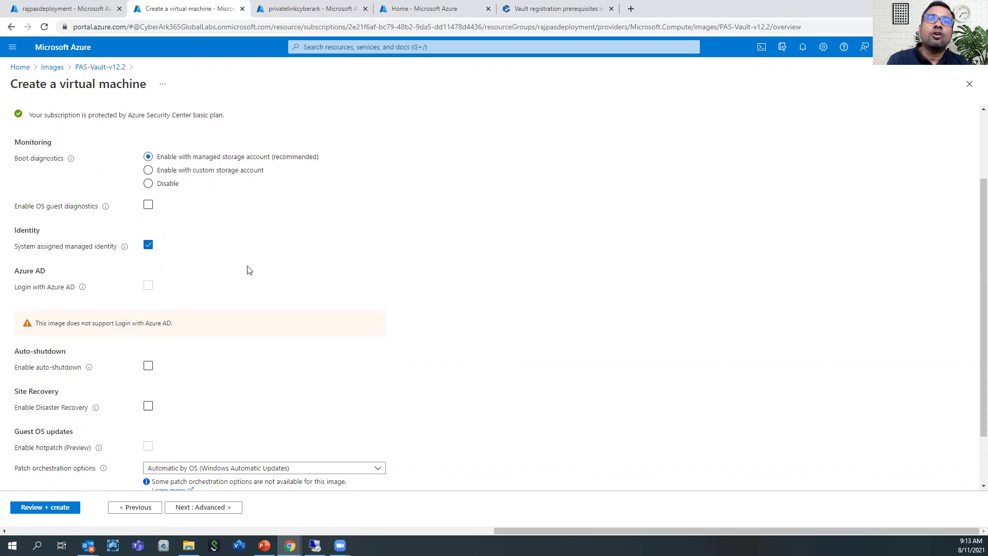
drag(973, 283, 971, 368)
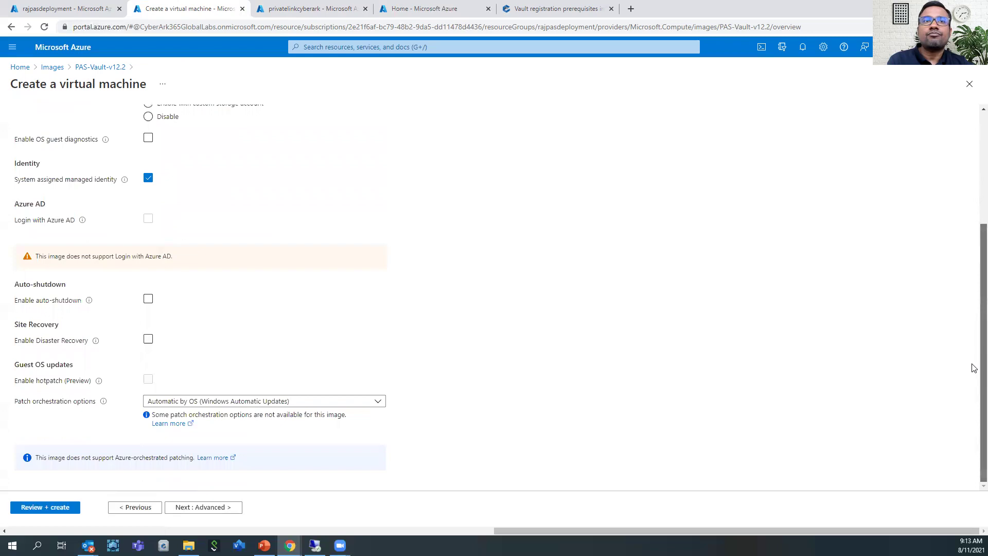
click(378, 402)
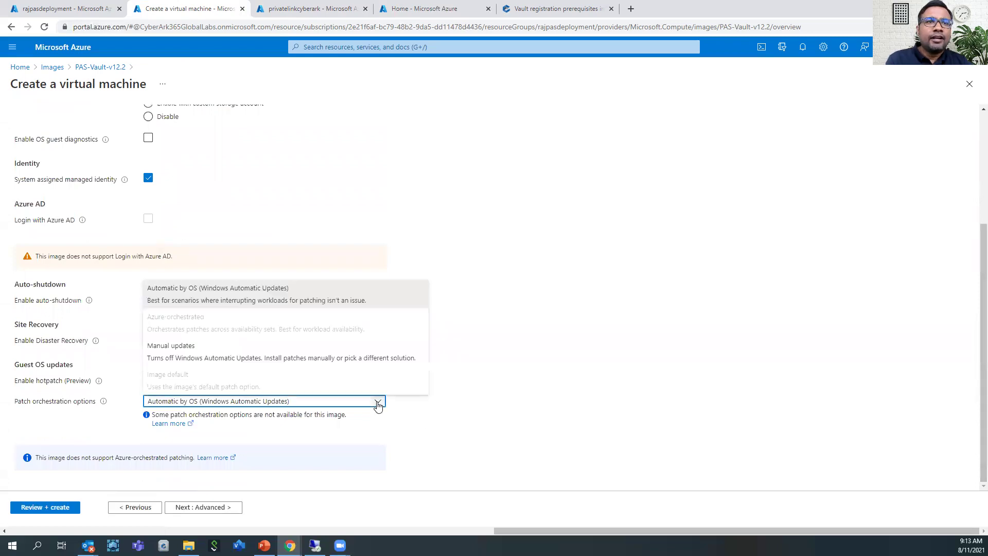
click(297, 353)
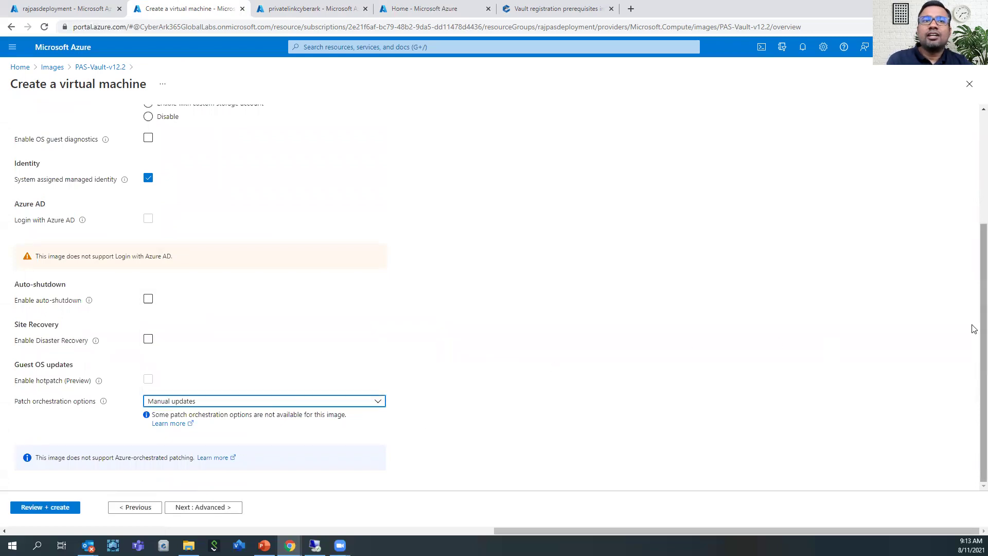
- Keep the default advanced settings, leave the tags empty, and create the virtual machine
click(195, 507)
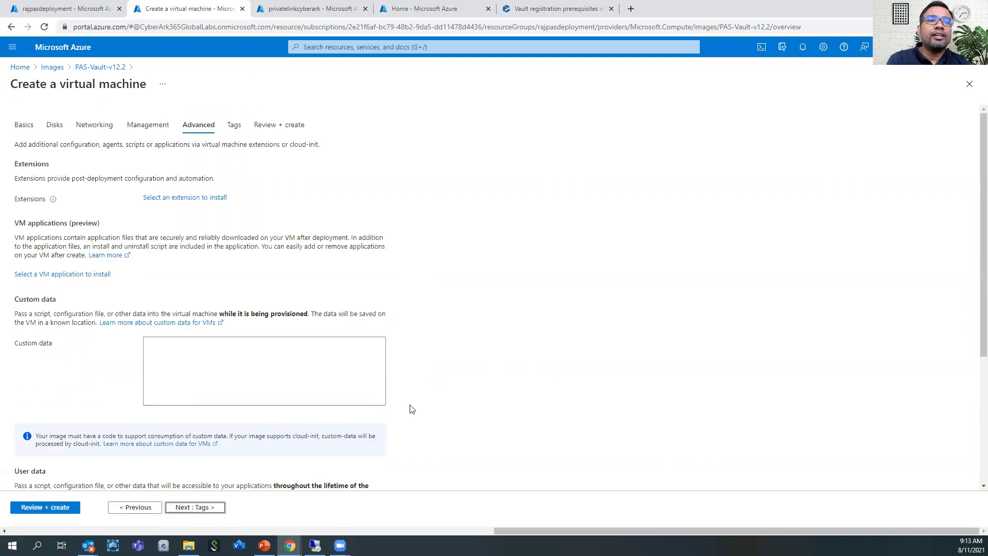
click(199, 508)
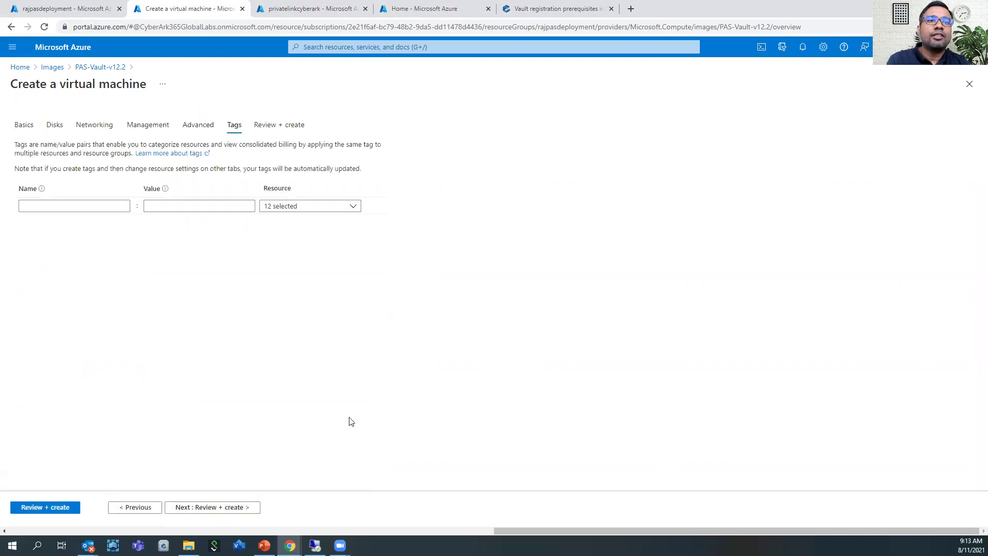
click(232, 507)
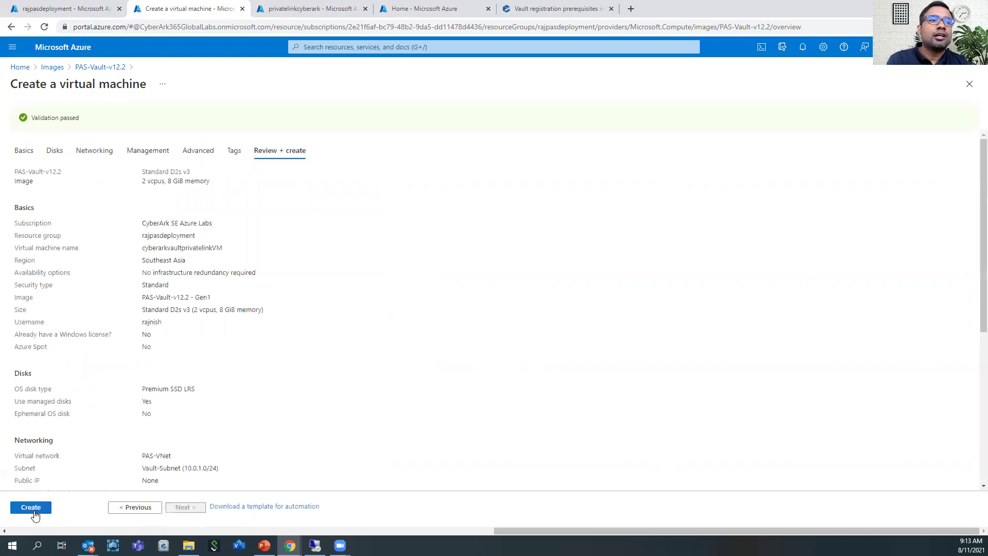
click(32, 509)
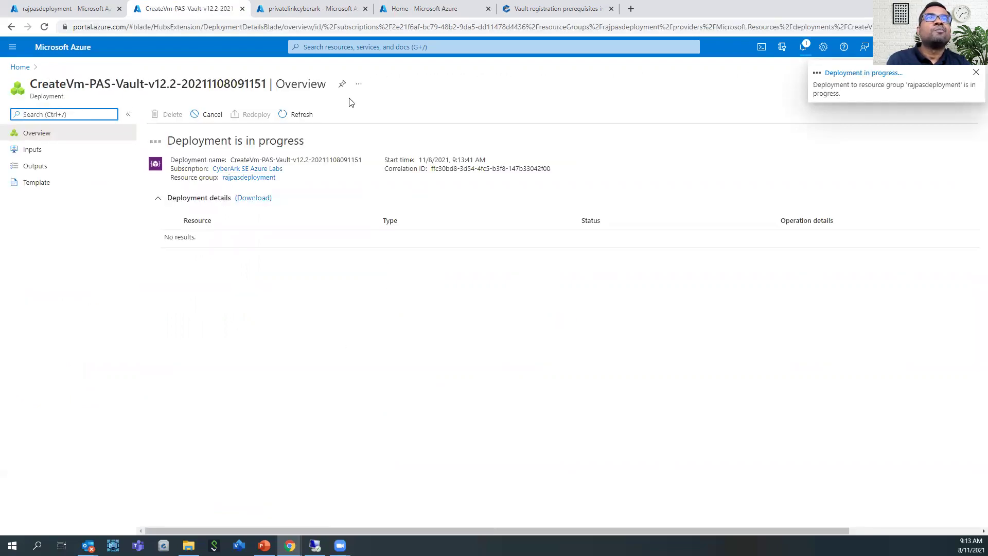
- Open the deployed privatelinkcyberark key vault and view its access policies and permission model
click(306, 11)
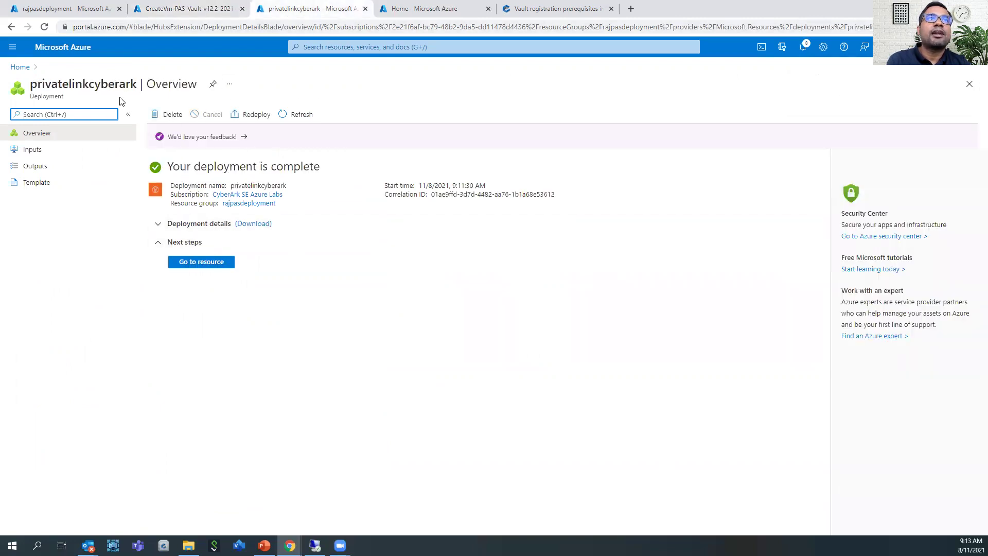
click(208, 270)
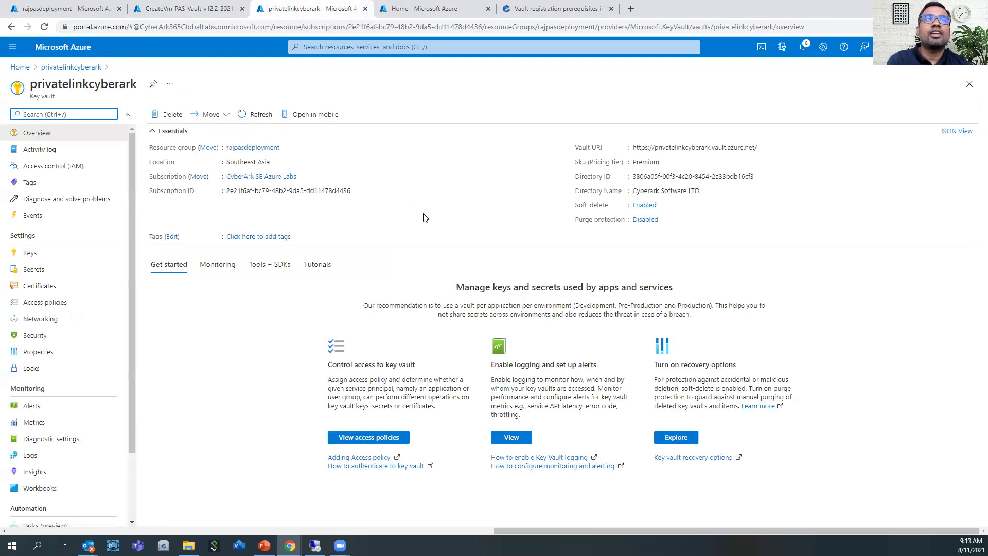
click(54, 306)
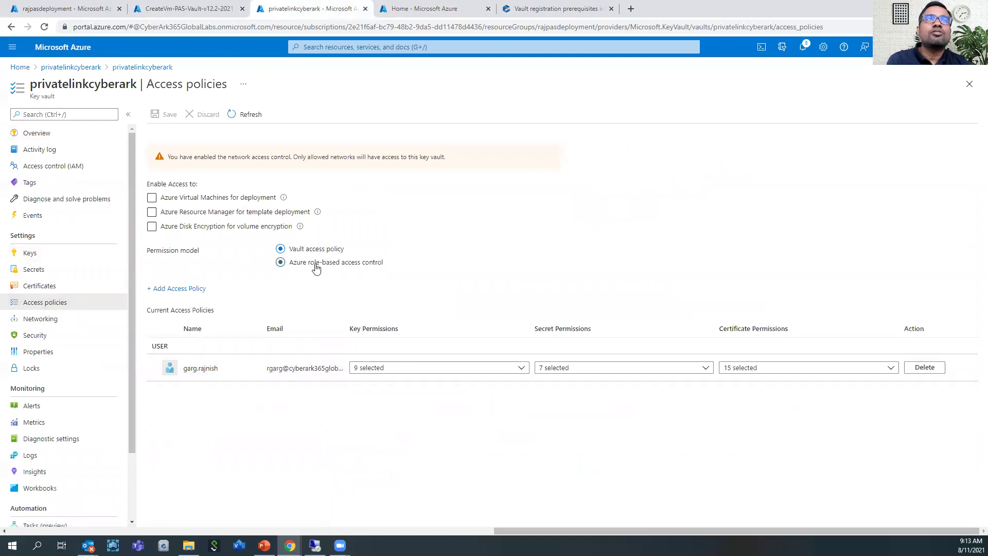
key(space)
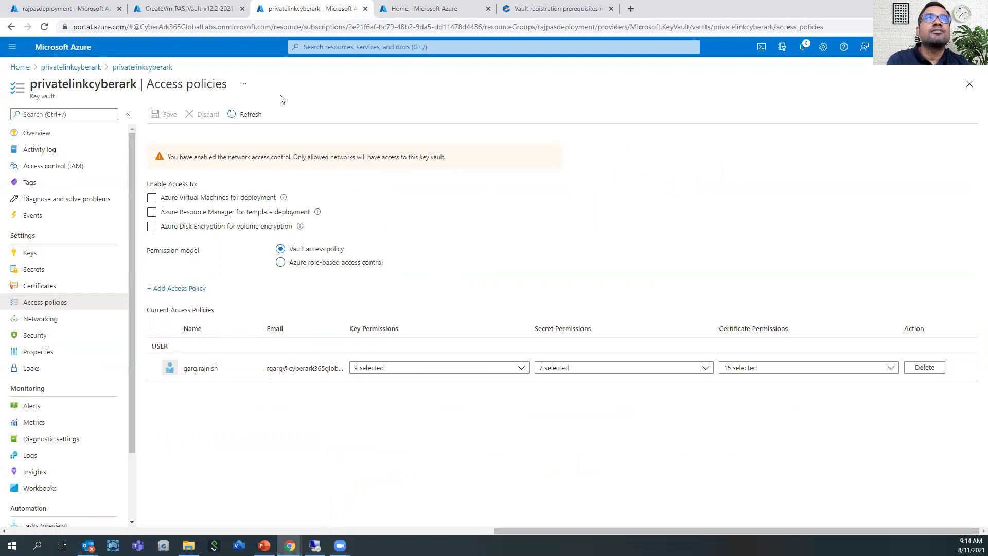
- Refresh the virtual machine's deployment status, open cyberarkvaultprivatelinkVM and check its system assigned identity
click(187, 10)
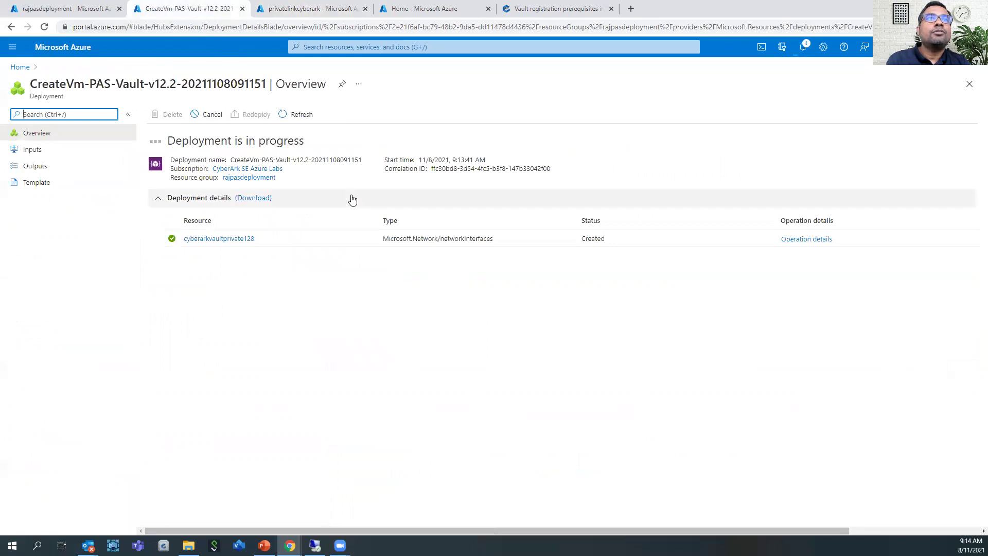
click(291, 116)
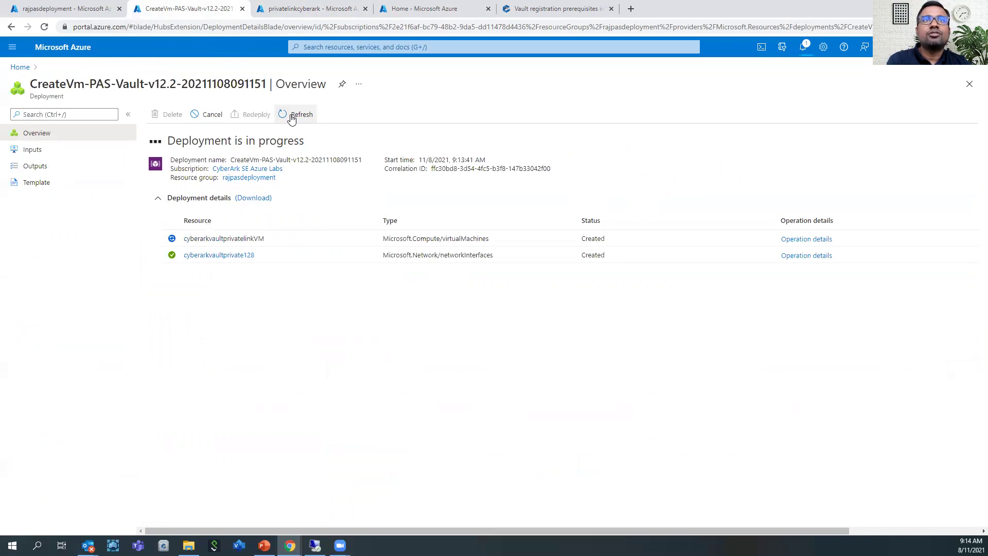
click(298, 12)
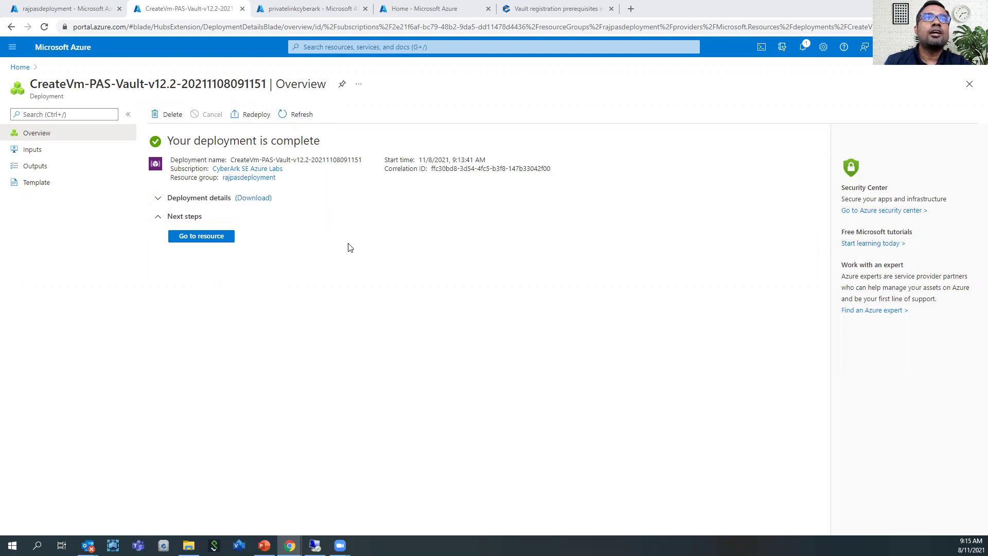
click(214, 239)
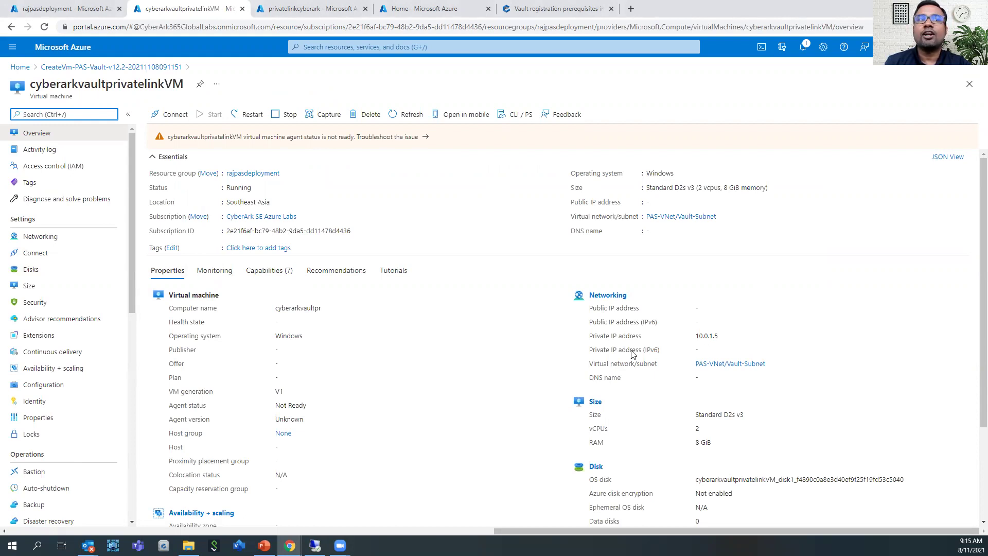
drag(131, 296, 132, 320)
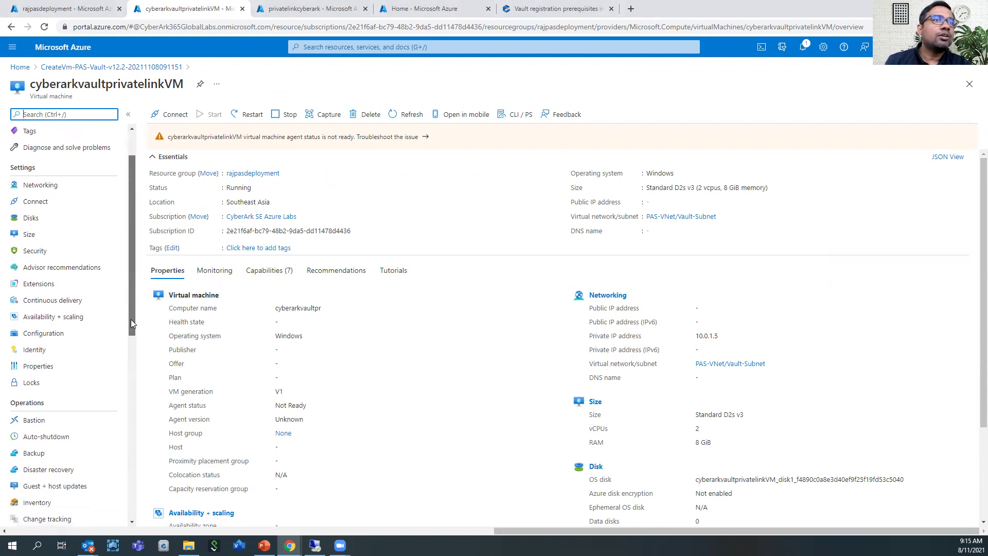
click(39, 351)
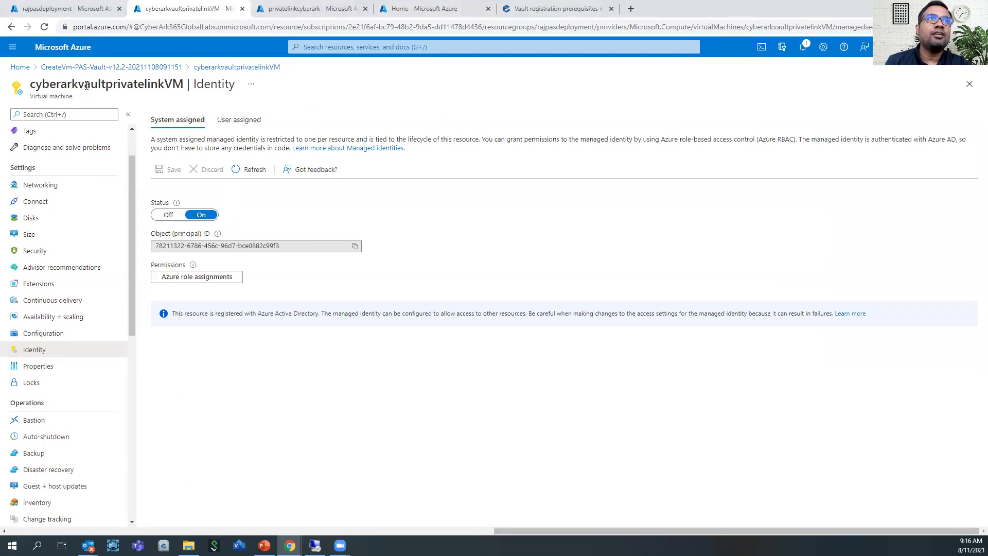
- Check the private endpoint connections of the privatelinkcyberark key vault
click(305, 10)
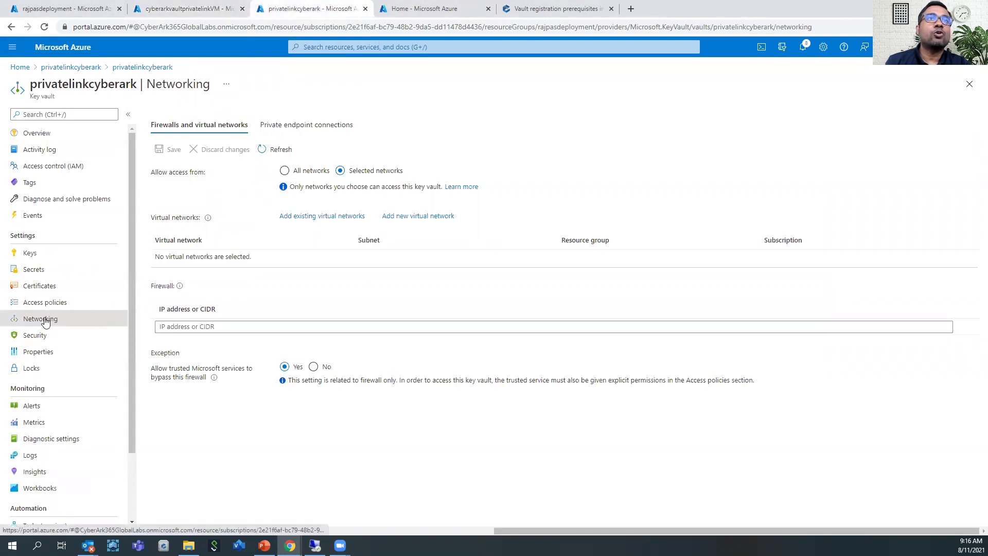
click(311, 128)
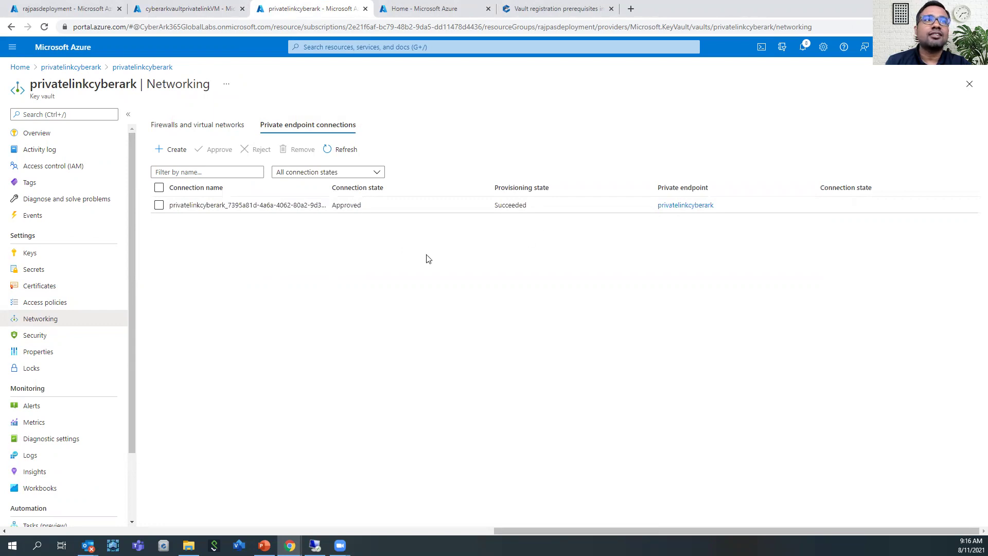
- Start a new key vault access policy with the key permissions Create, Wrap Key and Unwrap Key, and compare them with the CyberArk documentation
click(62, 304)
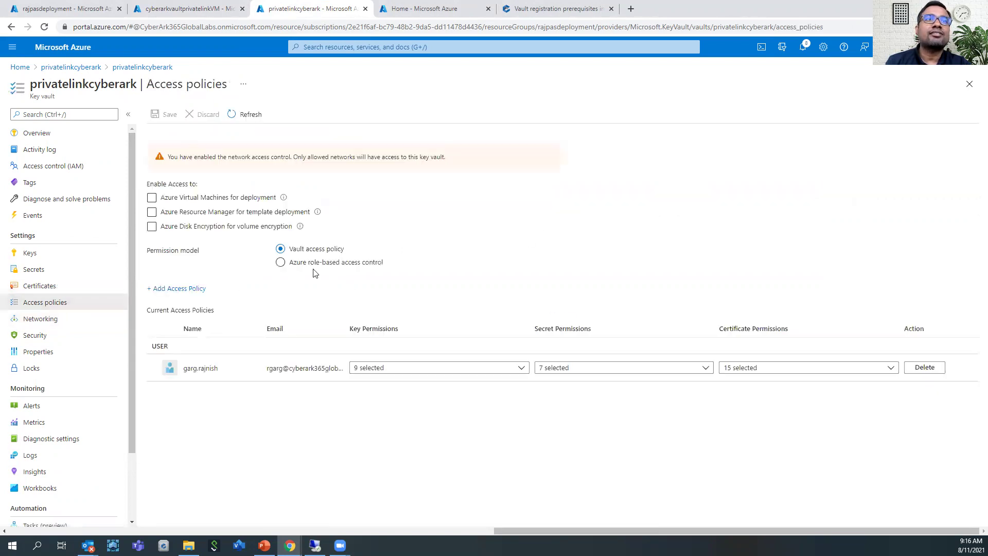
click(193, 291)
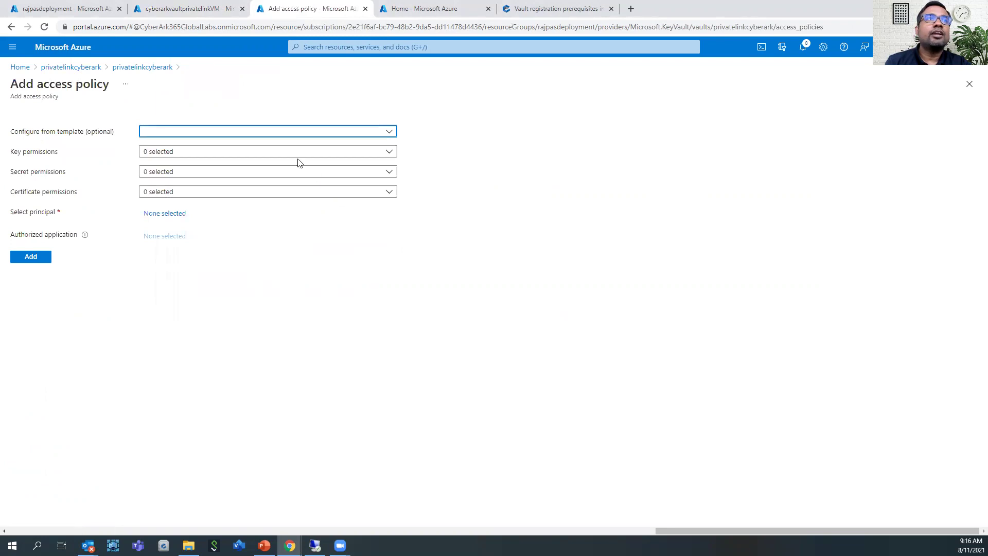
click(273, 156)
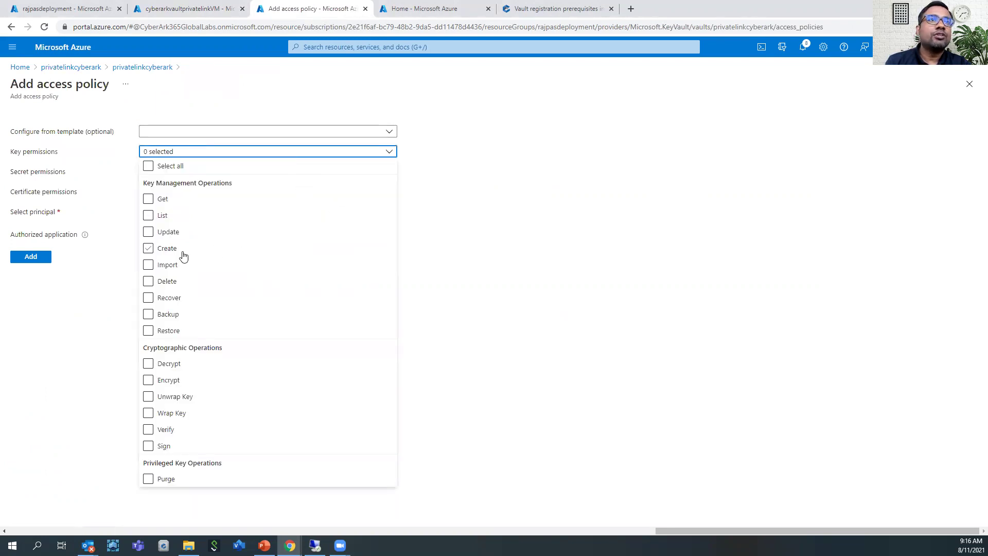
click(148, 250)
click(148, 412)
click(148, 397)
click(553, 278)
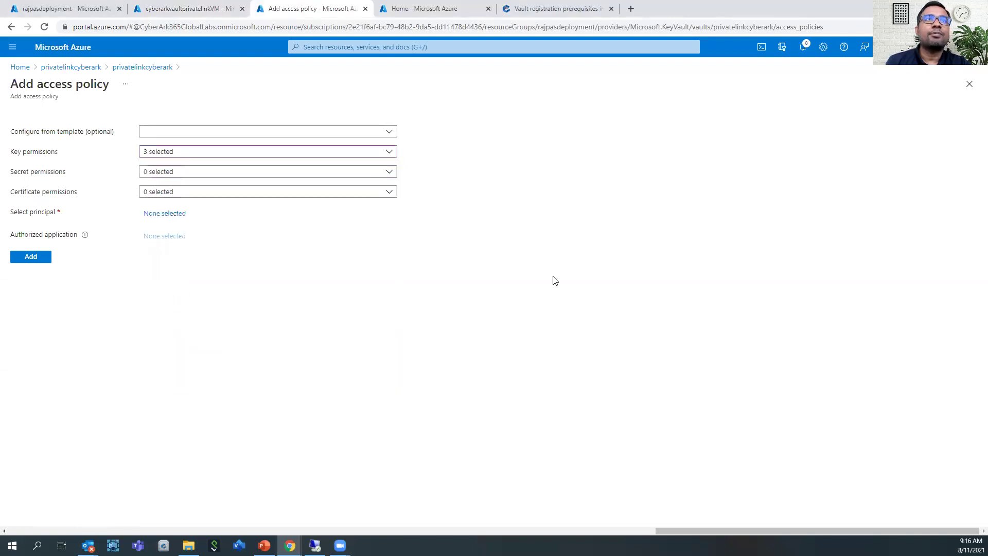
click(556, 10)
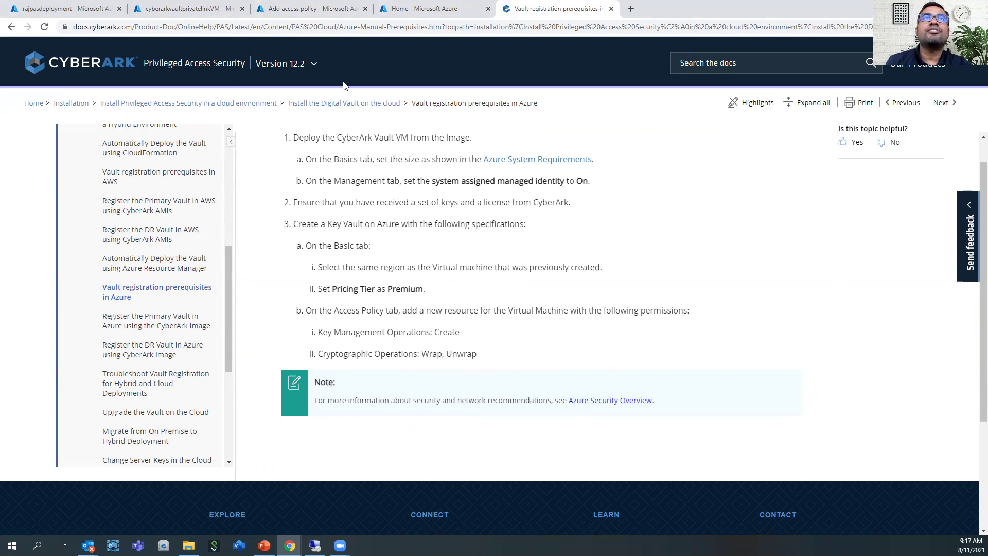
- Set cyberarkvaultprivatelinkVM as the principal of the new key vault access policy, add the policy and save the changes
click(312, 9)
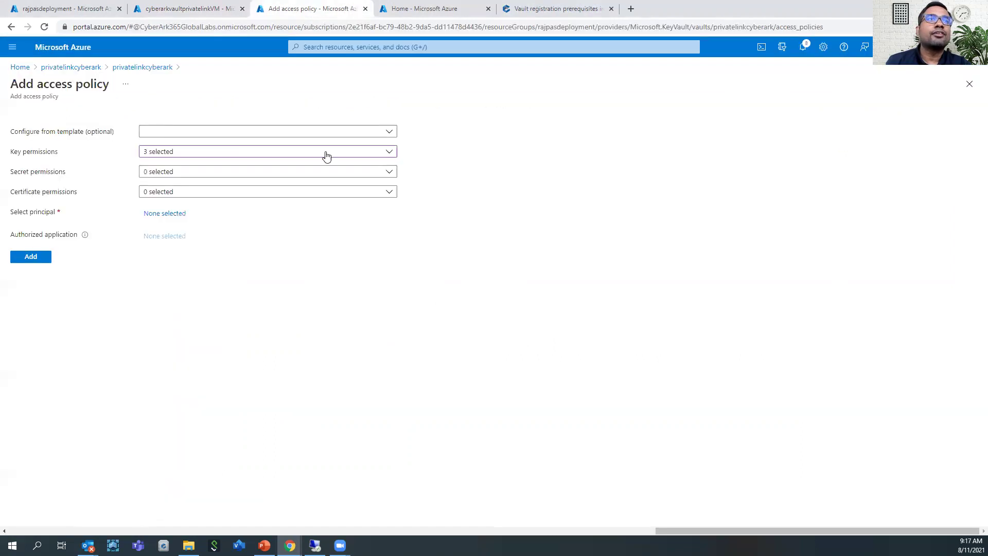
click(175, 215)
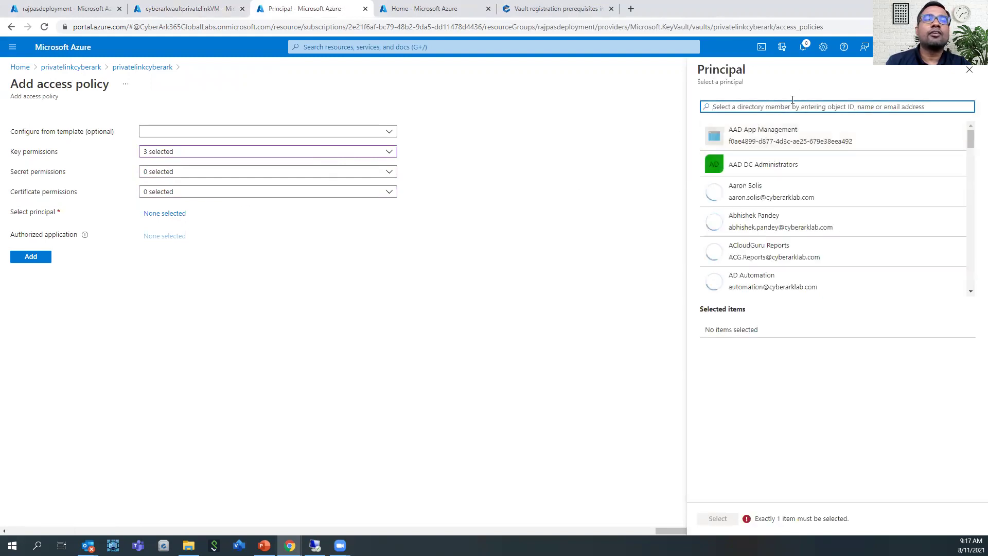
text(cyberark)
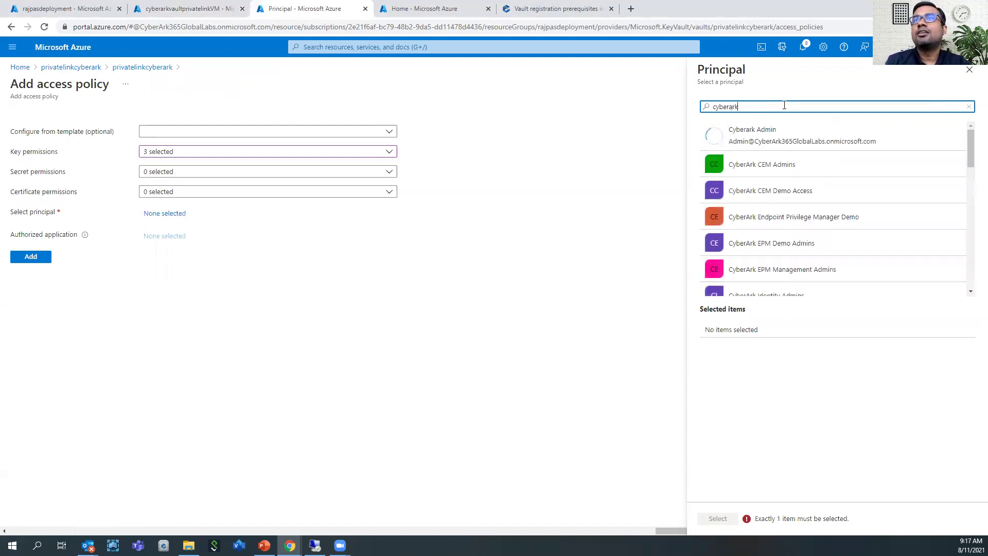
text(vaul)
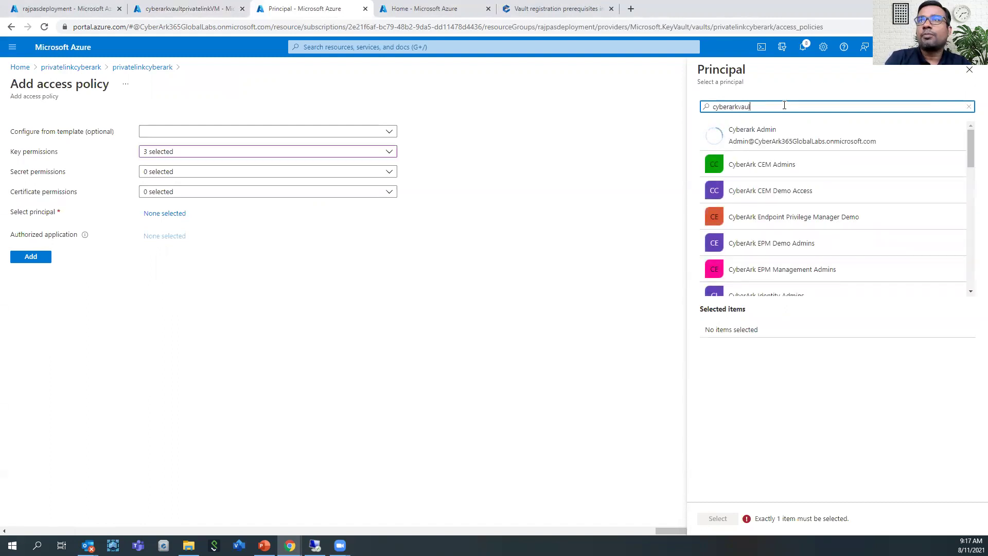
text(t)
click(772, 138)
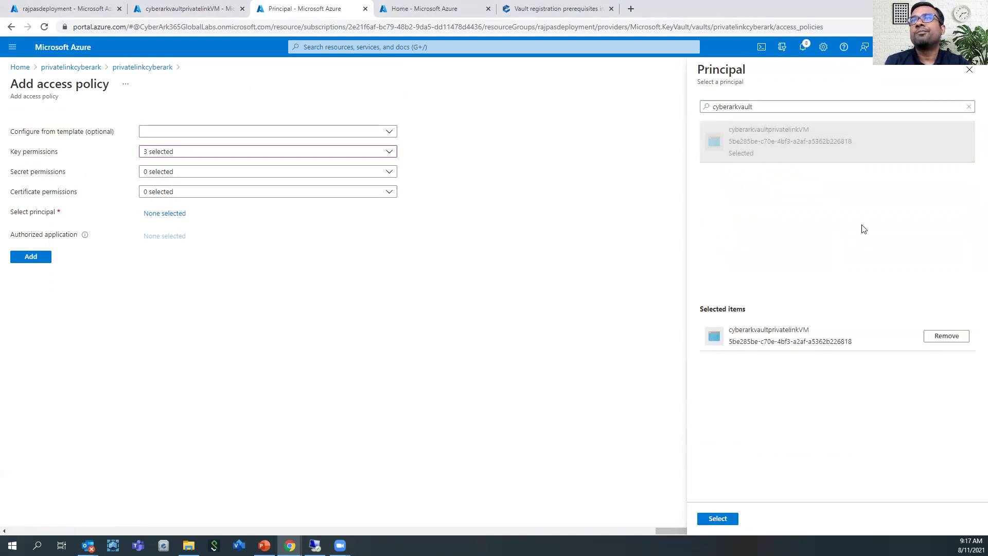
click(716, 520)
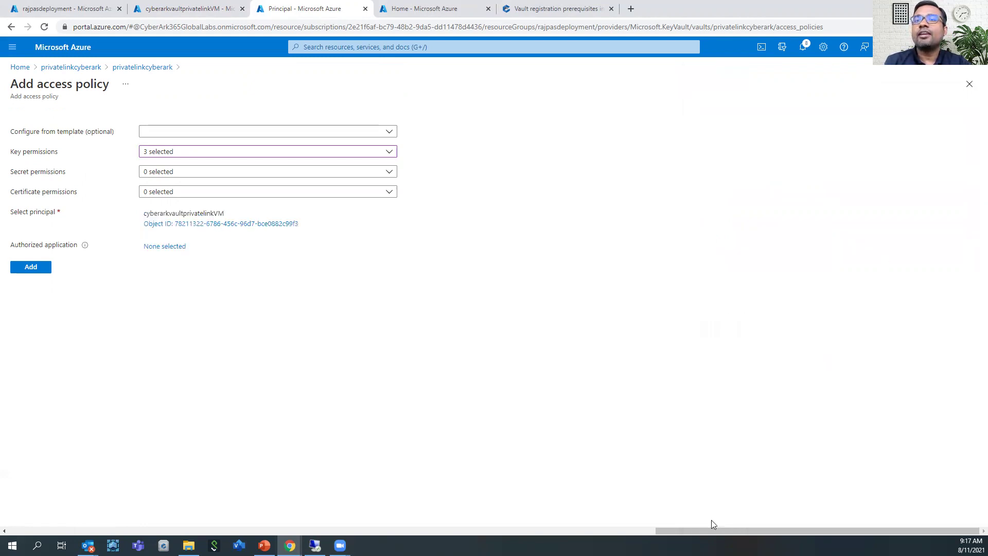
click(32, 269)
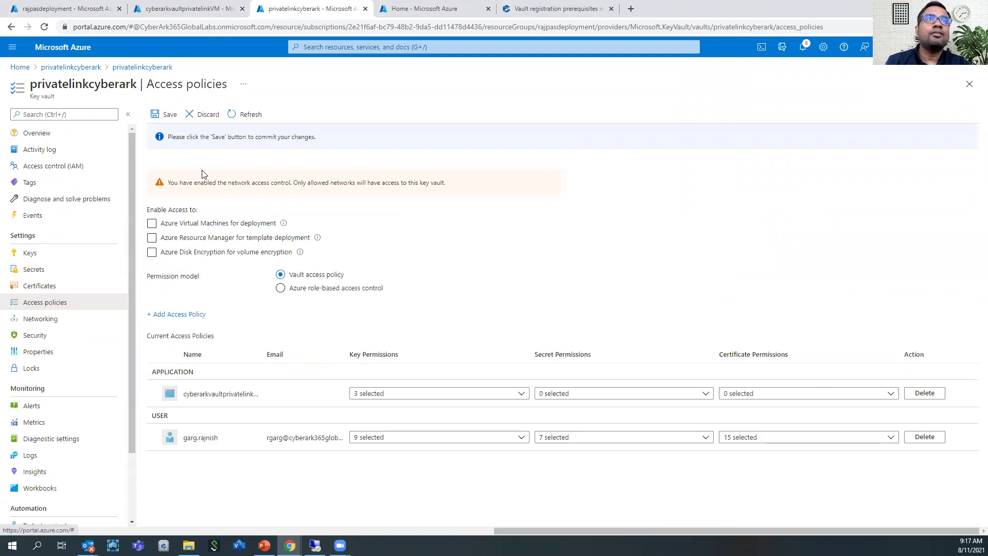
click(162, 116)
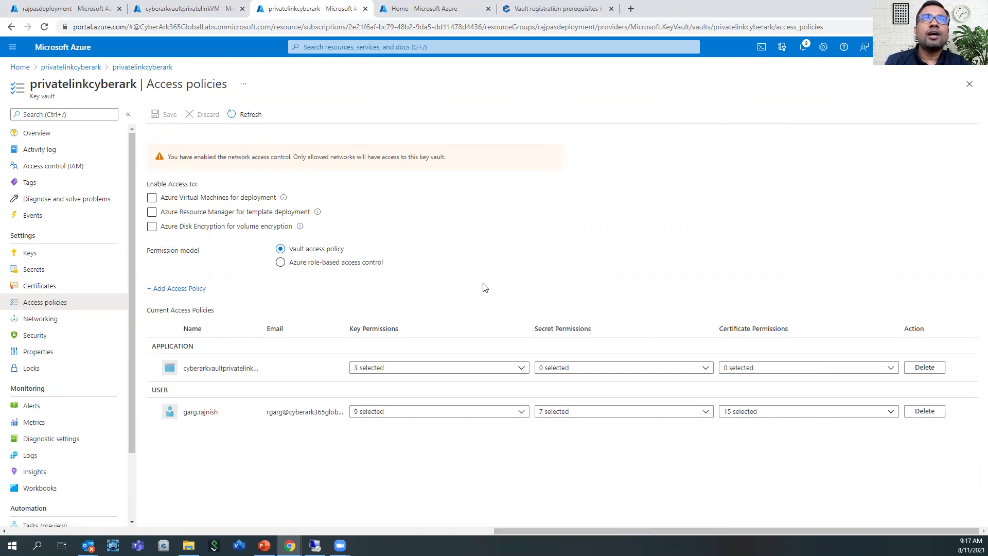
- Look up the private IP address in the overview of the cyberarkvaultprivatelinkVM virtual machine
click(190, 10)
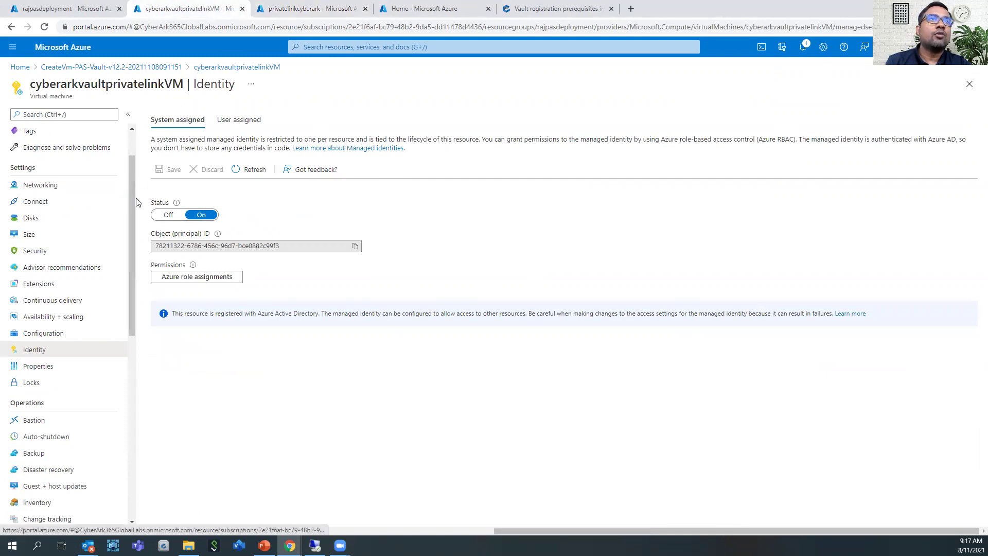
scroll(129, 206, up, 1)
click(57, 134)
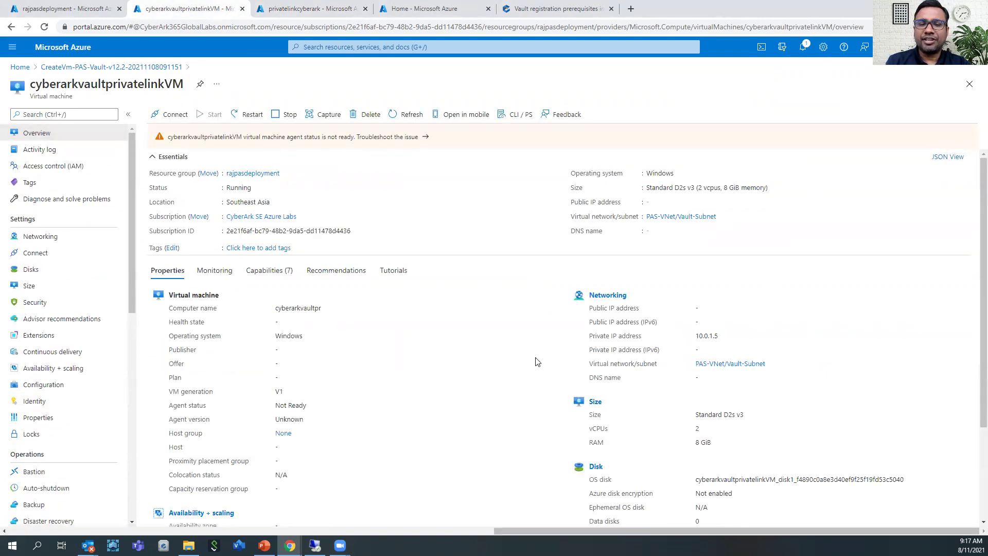
- Switch to the 20.212.26.45 remote session and connect from there to the vault VM at 10.0.1.5 with Remote Desktop Connection
key(alt+Tab)
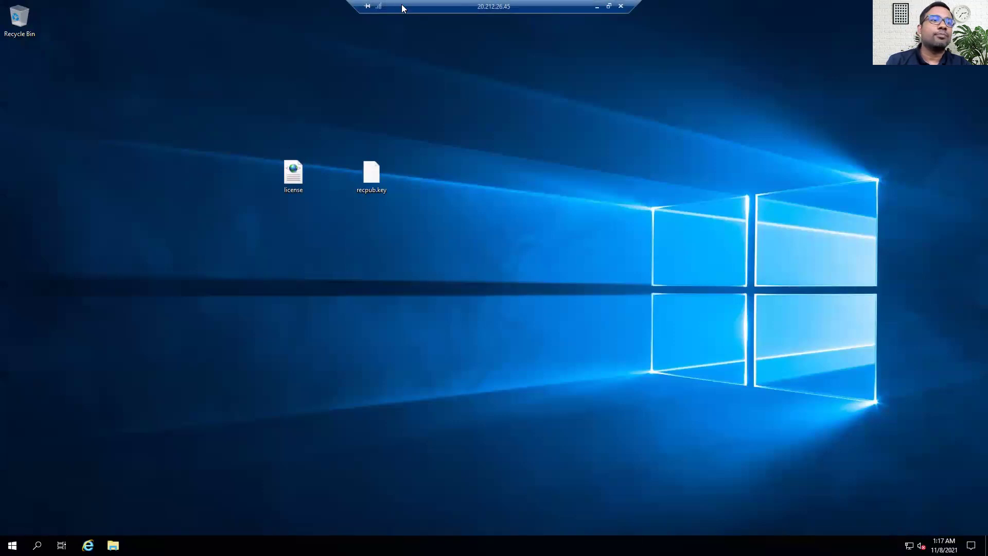
click(37, 545)
text(mstsc)
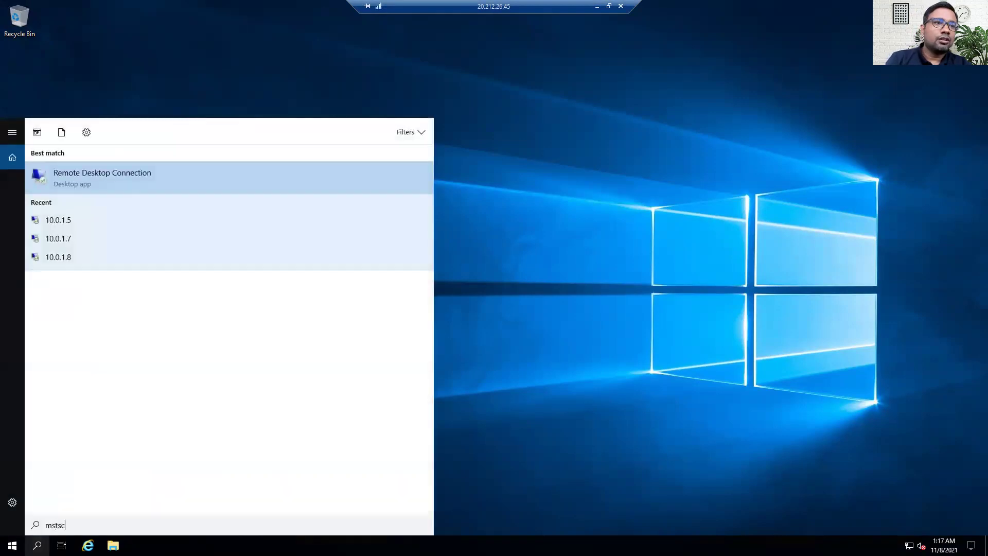
key(Return)
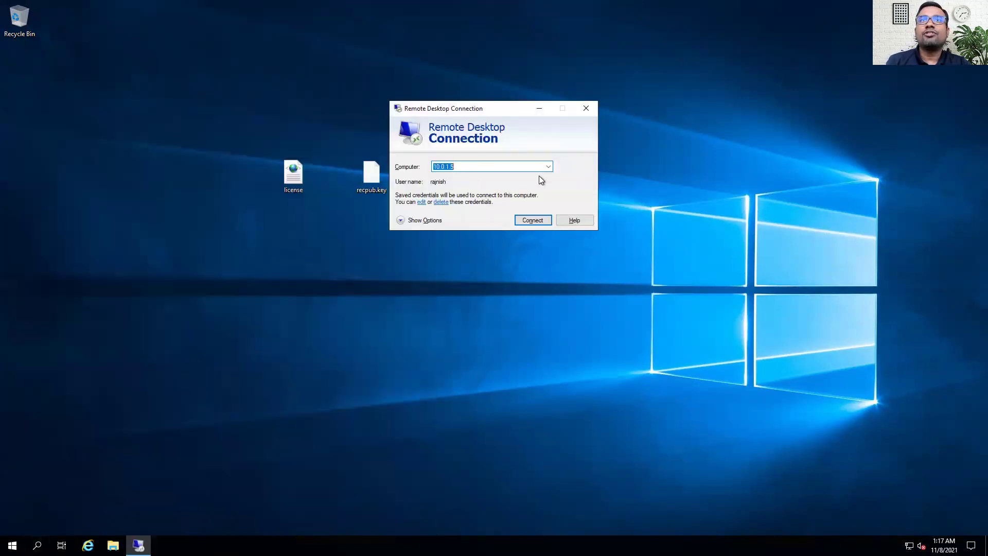
click(533, 220)
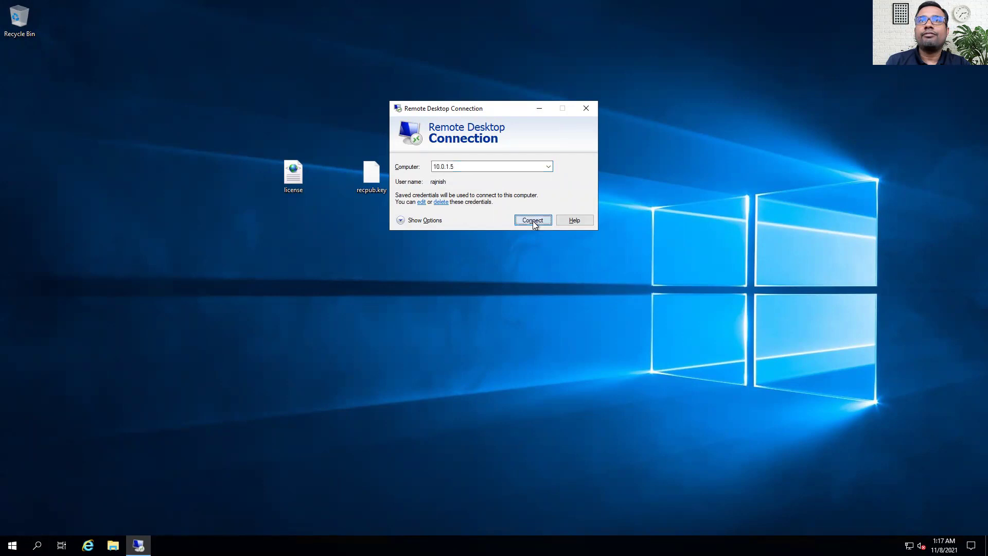
click(525, 257)
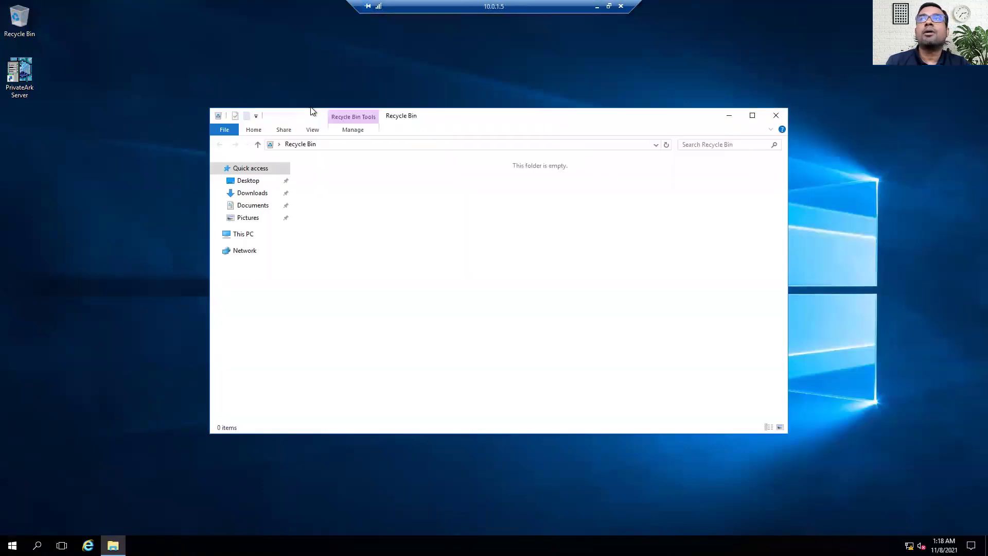
- Create a folder named license in the root of the vault VM's C: drive
click(242, 234)
double_click(494, 257)
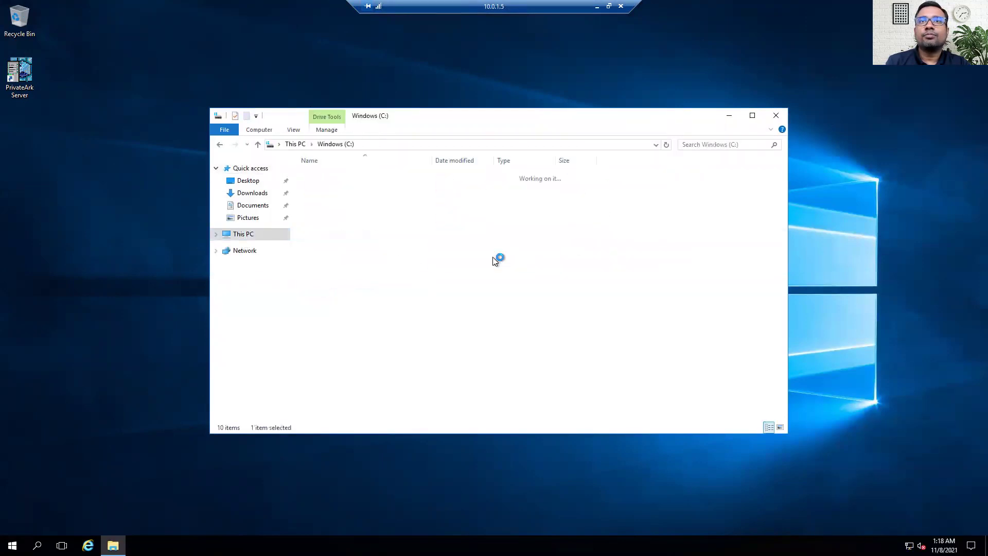
right_click(366, 341)
mouse_move(444, 437)
click(502, 438)
text(l)
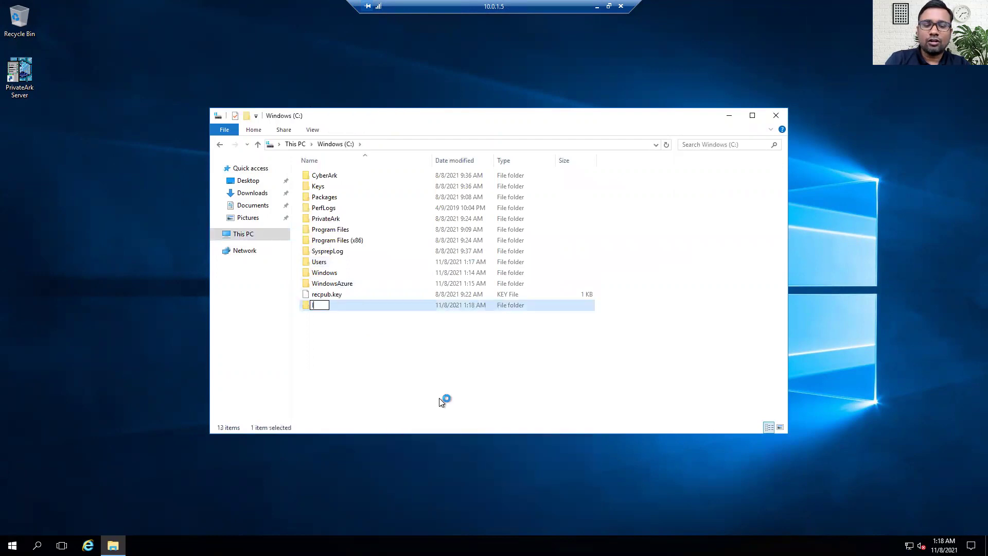
text(icense)
click(439, 397)
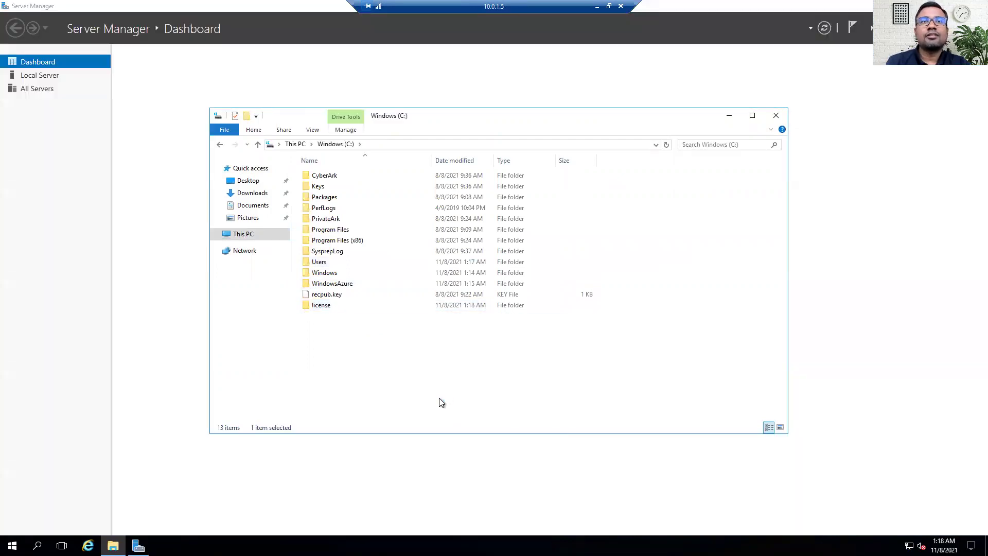
- Copy the license and recpub.key files from the 20.212.26.45 desktop into C:\license on the vault VM
double_click(325, 306)
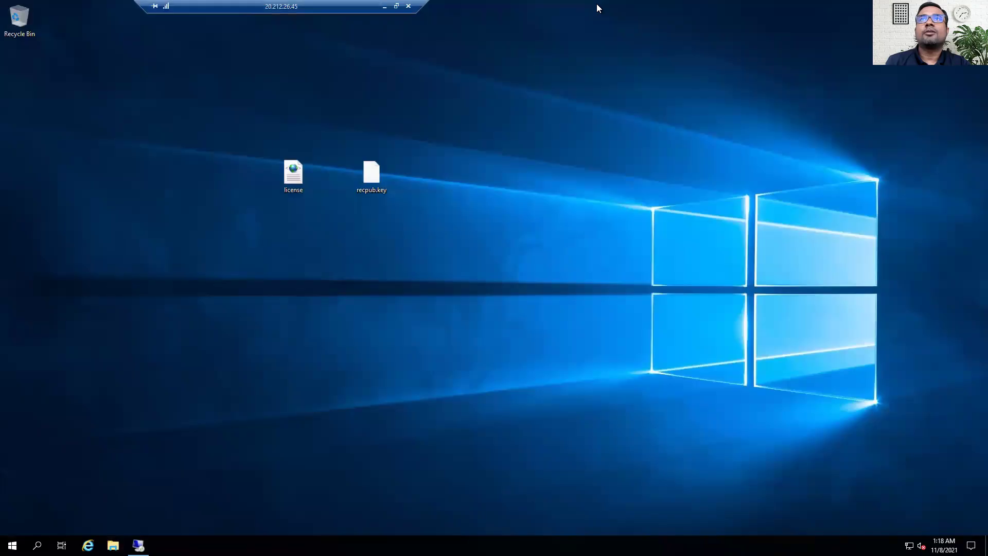
drag(400, 222, 252, 147)
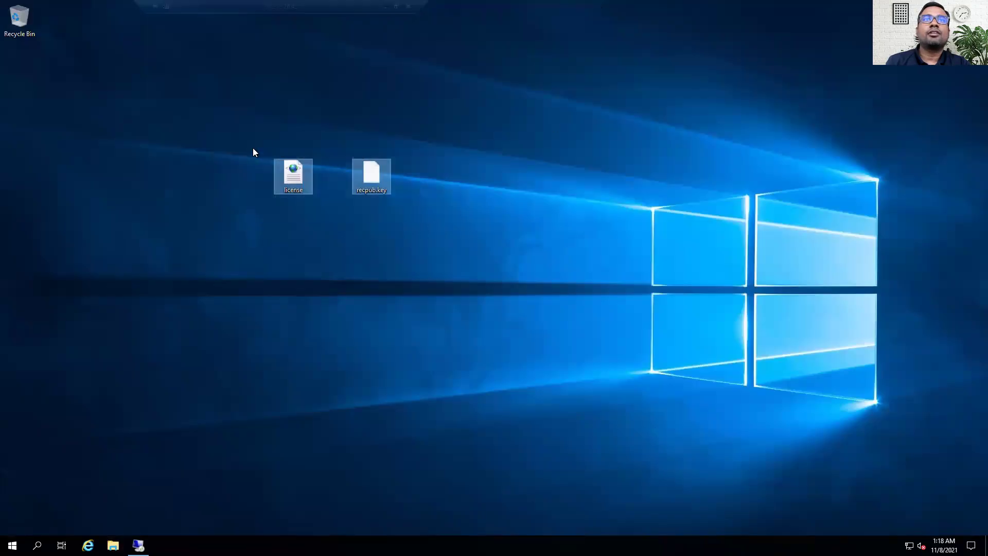
right_click(285, 165)
click(323, 245)
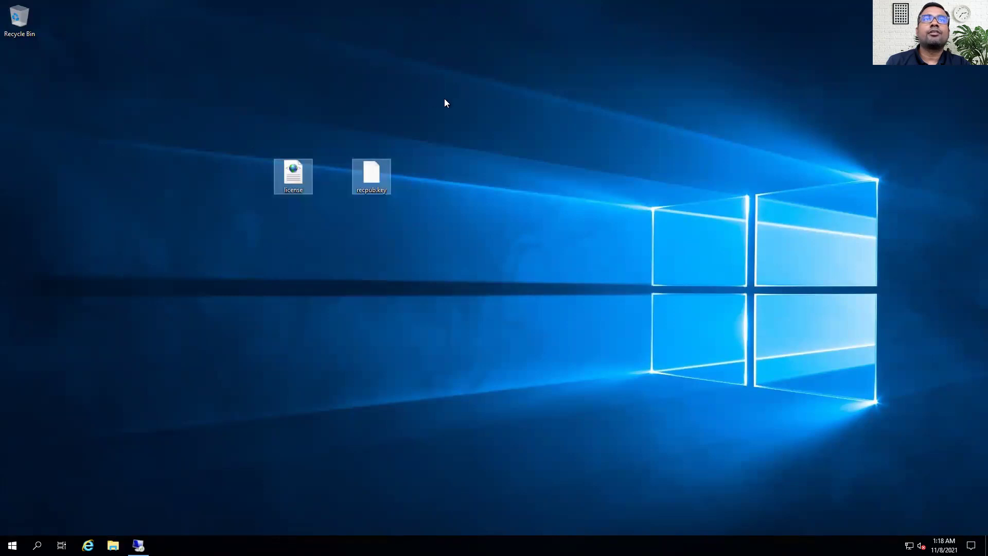
mouse_move(319, 2)
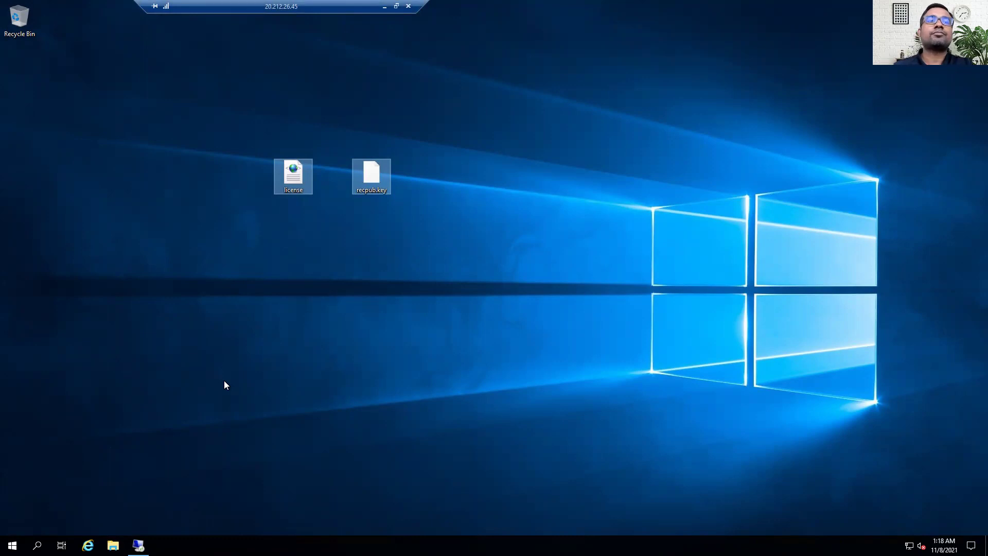
click(138, 545)
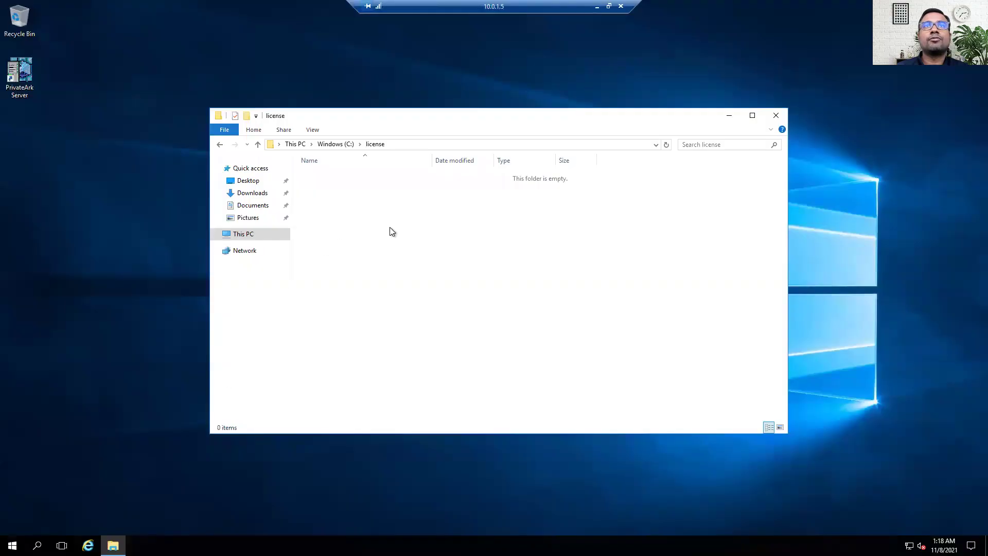
right_click(390, 232)
click(435, 299)
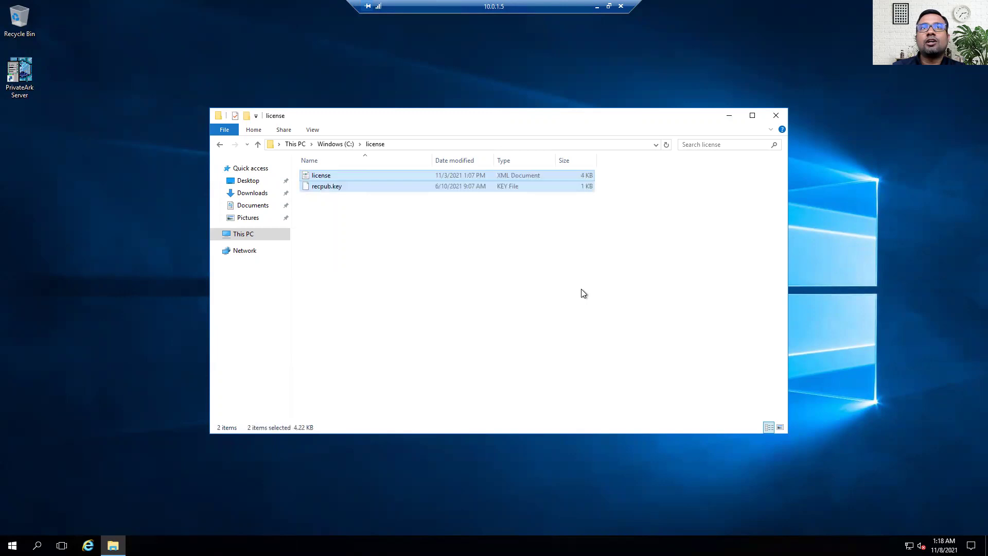
click(583, 293)
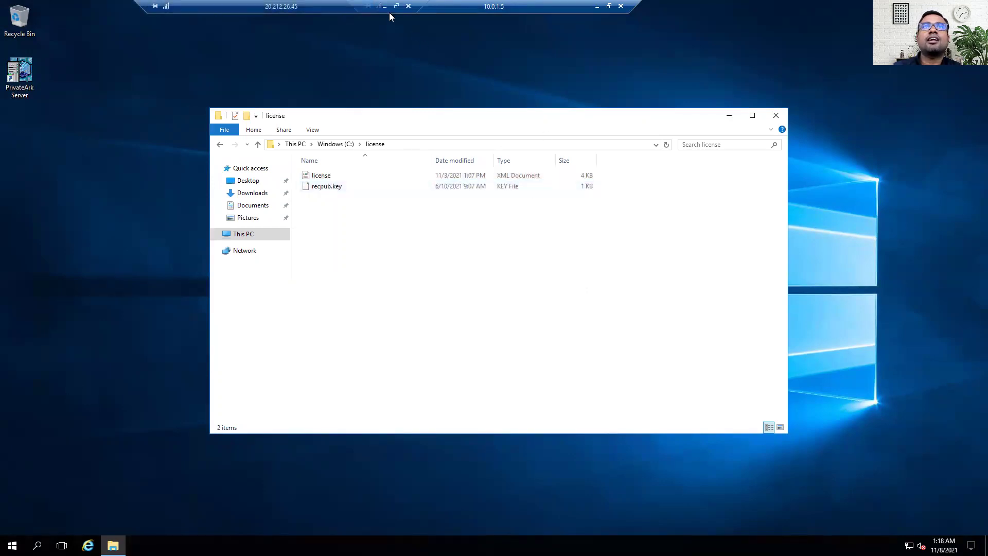
- Return to the Azure portal in Chrome and copy the Vault URI from the privatelinkcyberark key vault's overview
click(384, 7)
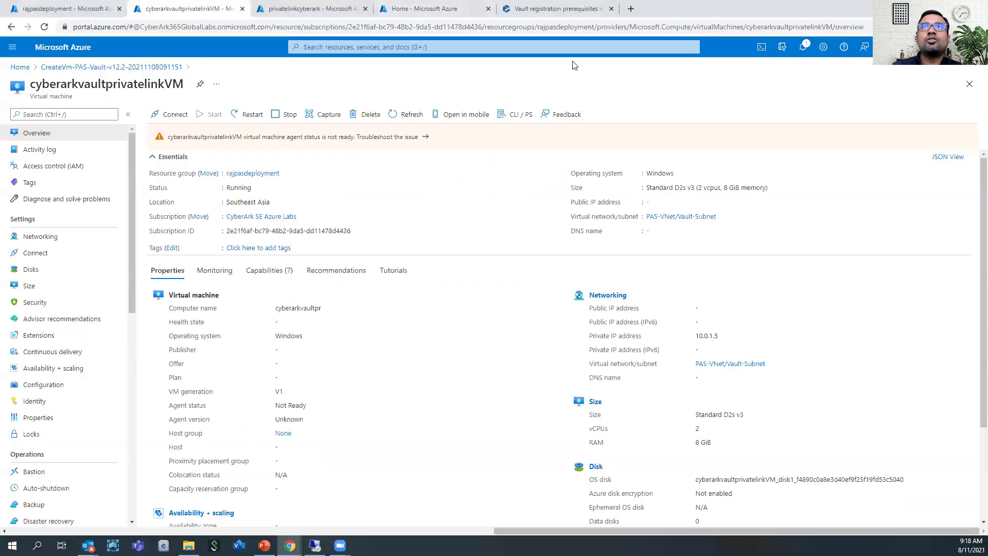
click(321, 5)
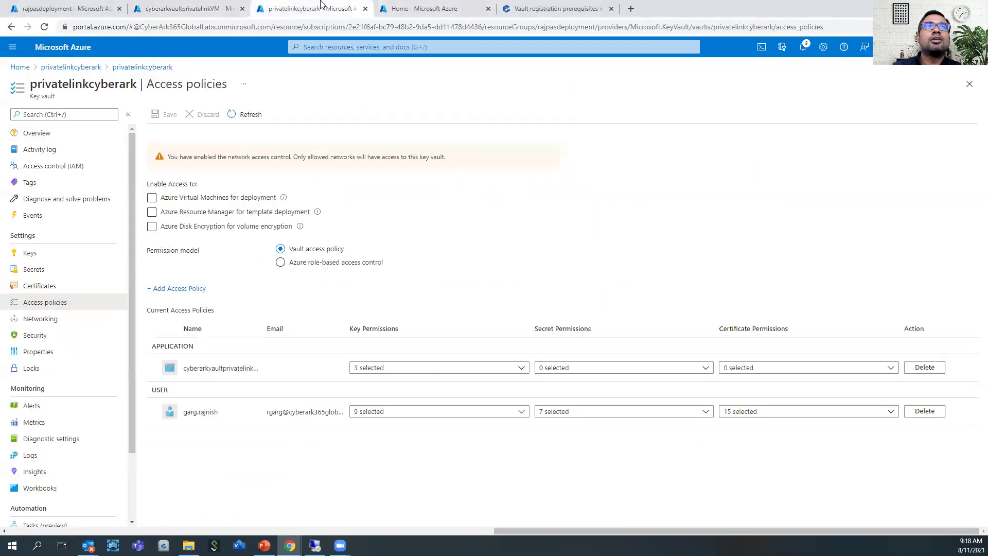
click(35, 133)
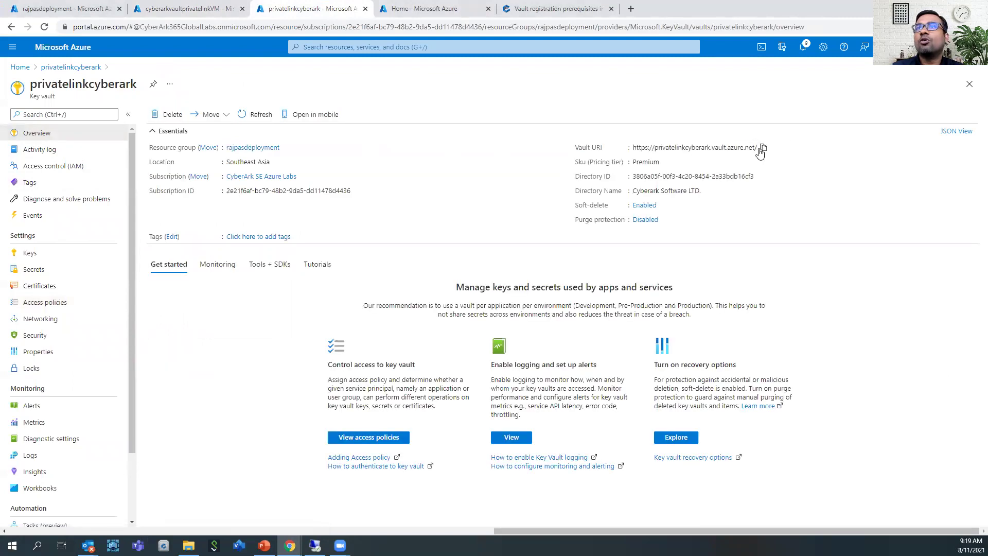
click(763, 148)
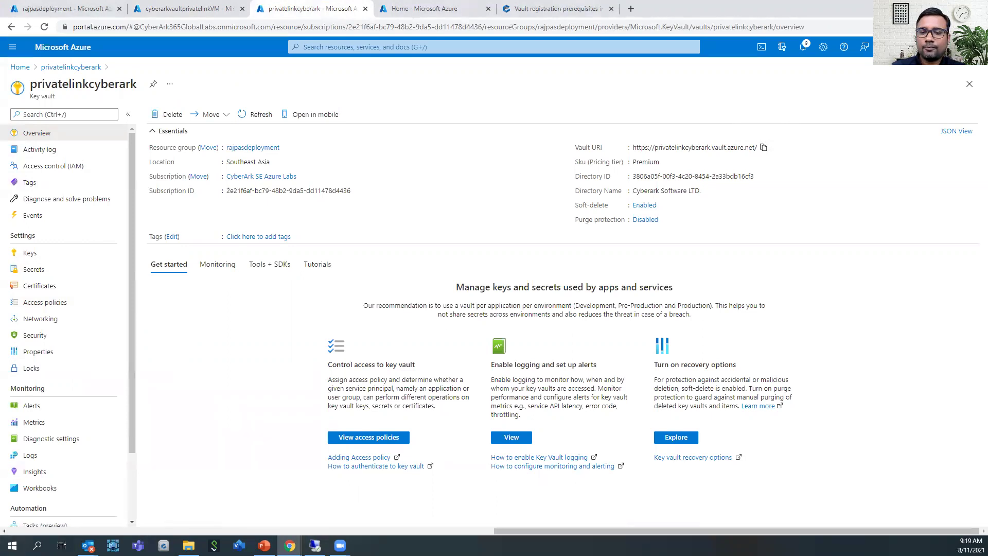
- Switch back to the 10.0.1.5 remote session and open a Command Prompt on the vault VM
key(alt+Tab)
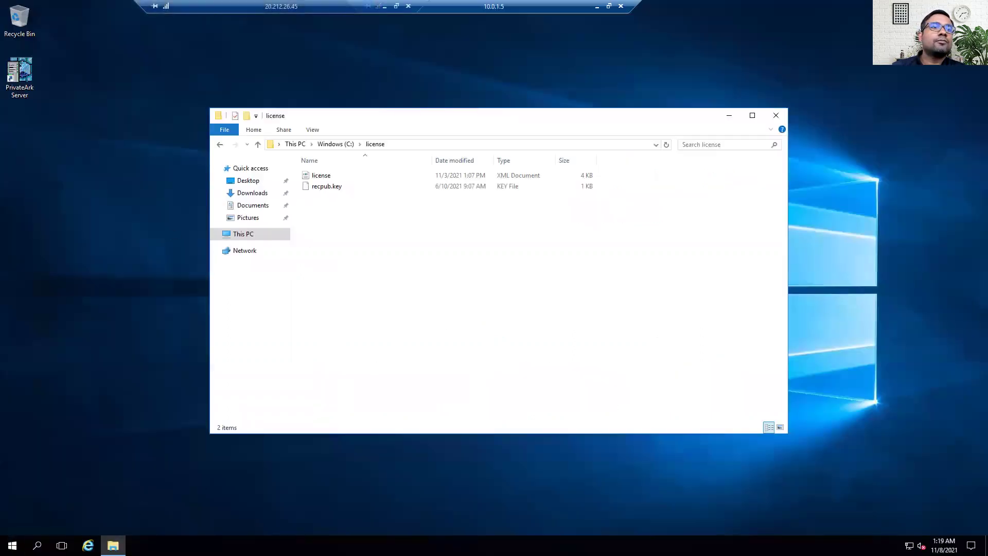
key(super+s)
text(c)
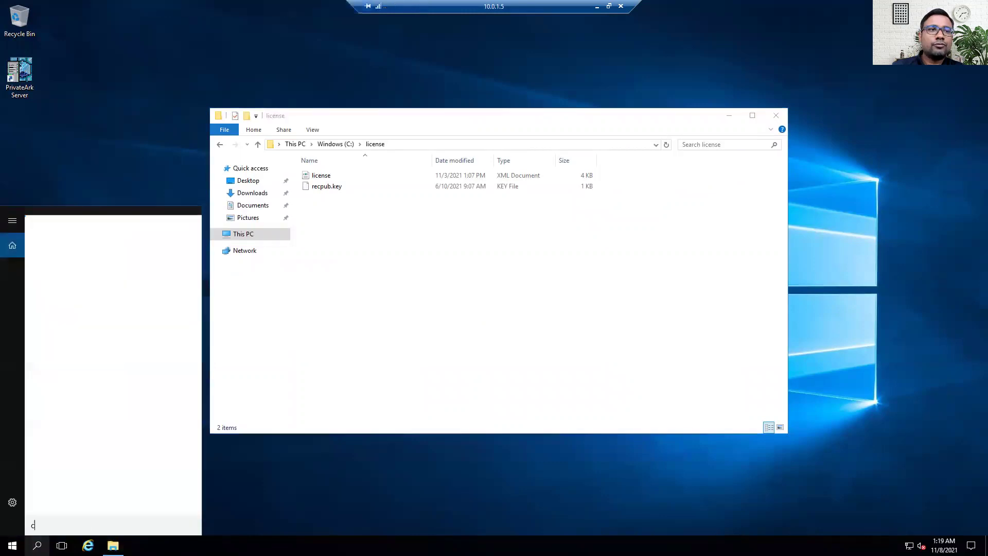
text(md)
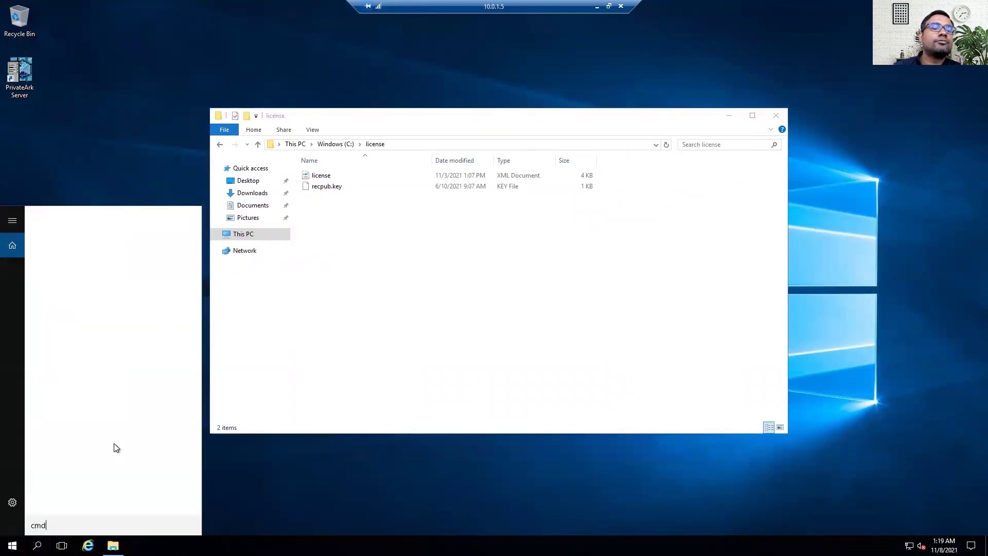
key(Return)
text(nslookup)
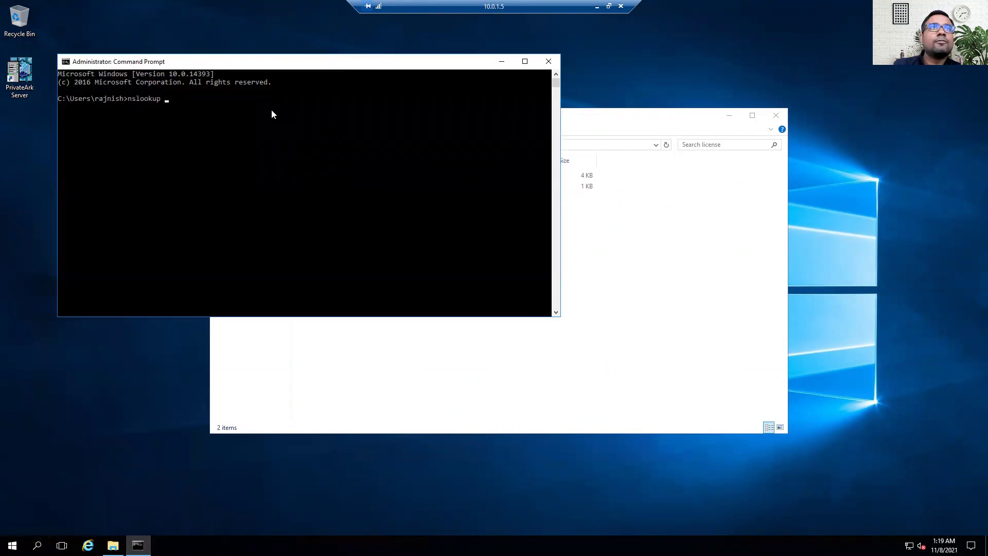
key(ctrl+v)
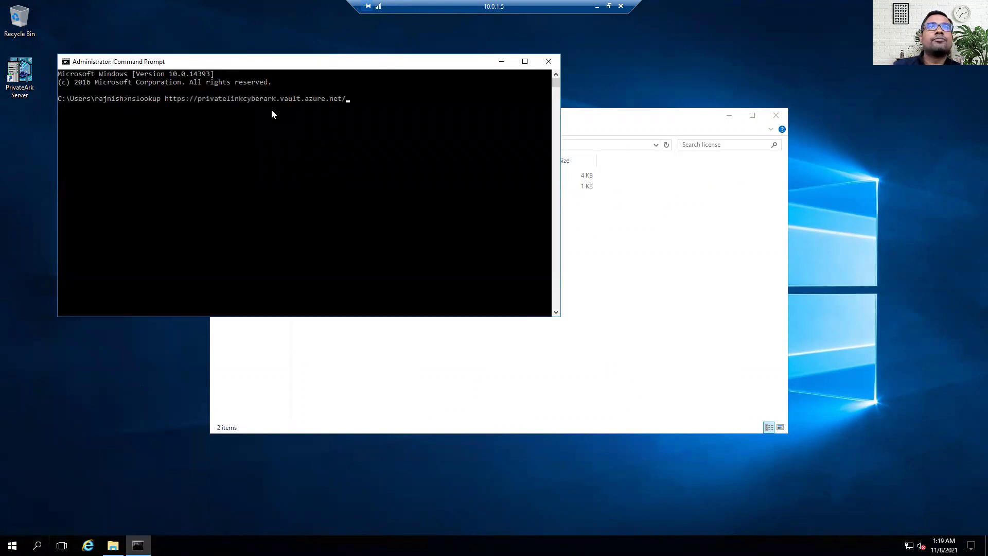
key(Left)
key(Left)
key(Left)
key(Left)
key(Left)
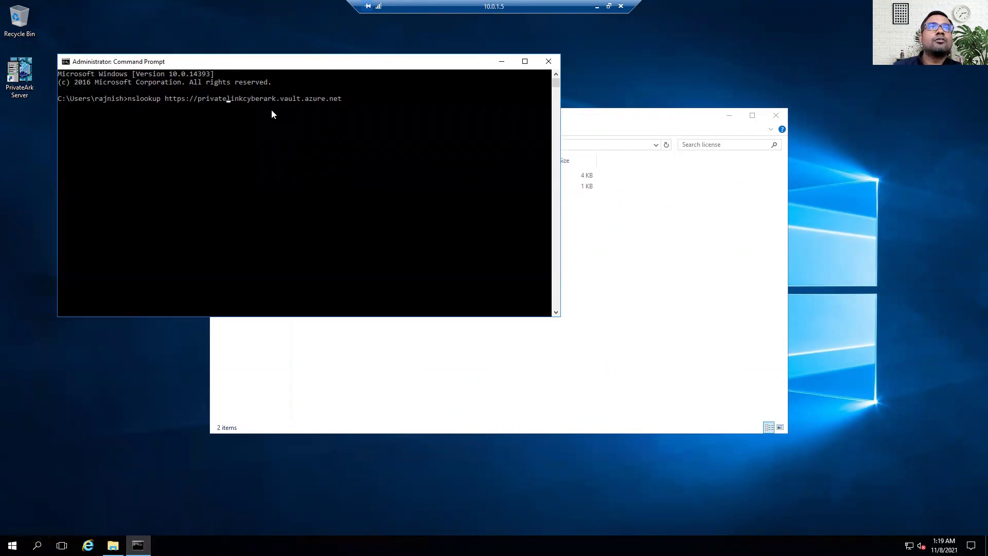
key(Left)
key(Left)
key(Left)
key(BackSpace)
key(BackSpace)
key(BackSpace)
key(BackSpace)
key(BackSpace)
key(BackSpace)
key(BackSpace)
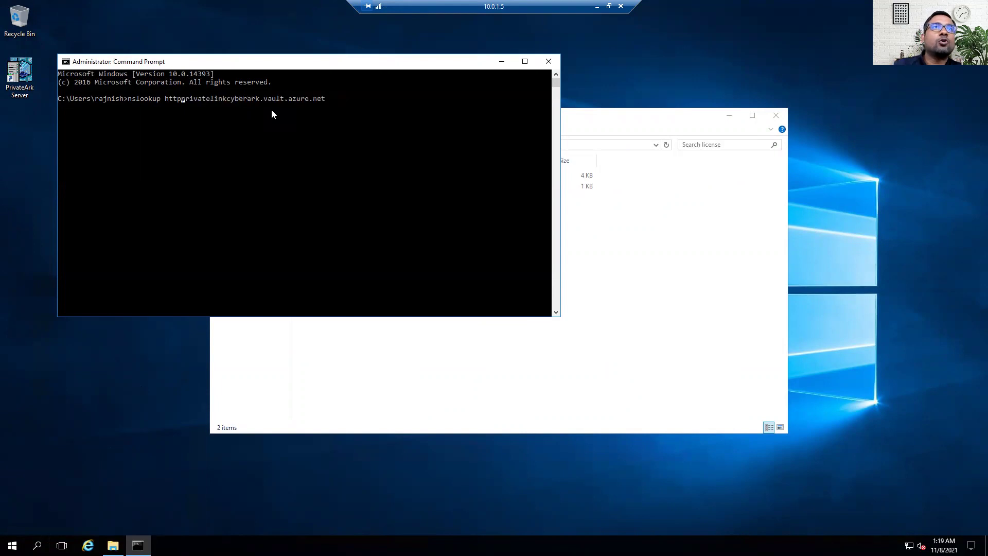
key(BackSpace)
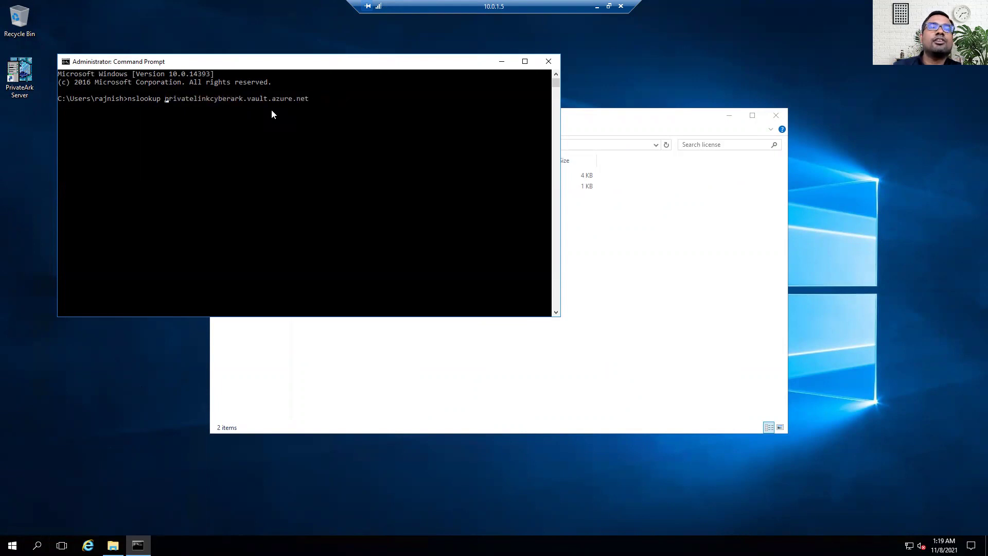
key(Return)
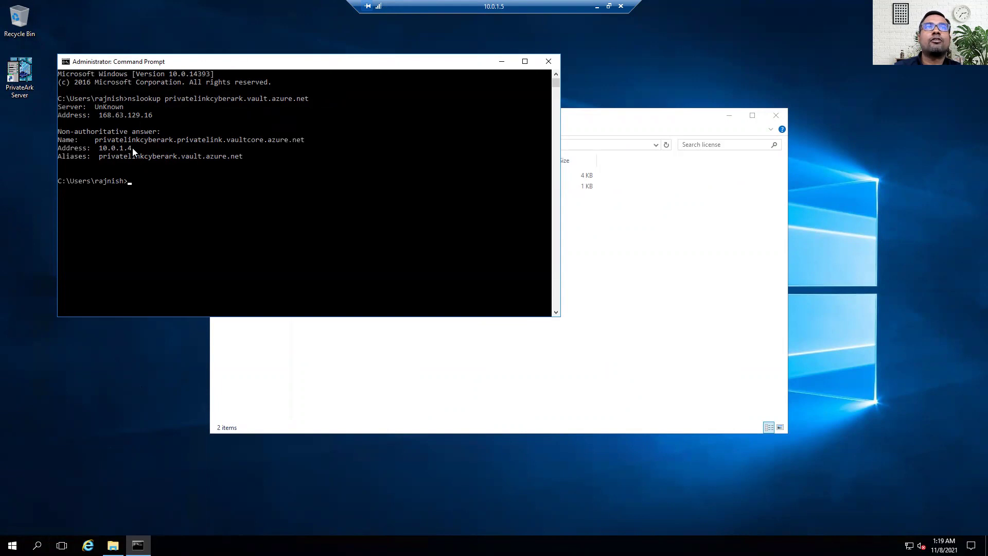
- Show the vault VM's IP configuration with ipconfig and minimize that Command Prompt window
text(ipconfig)
key(Return)
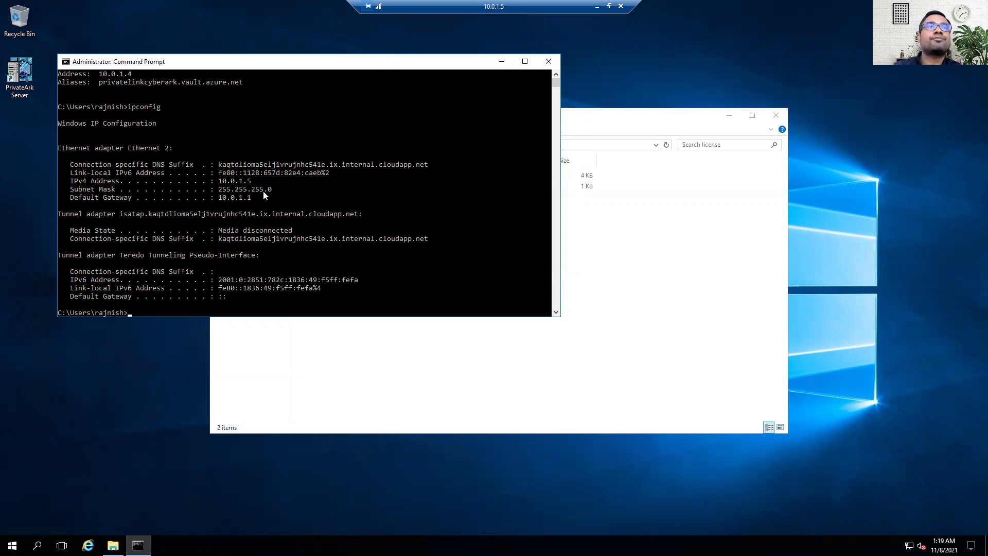
click(502, 62)
- Open a second Command Prompt as administrator and move its window toward the middle of the desktop
click(36, 545)
text(cmd)
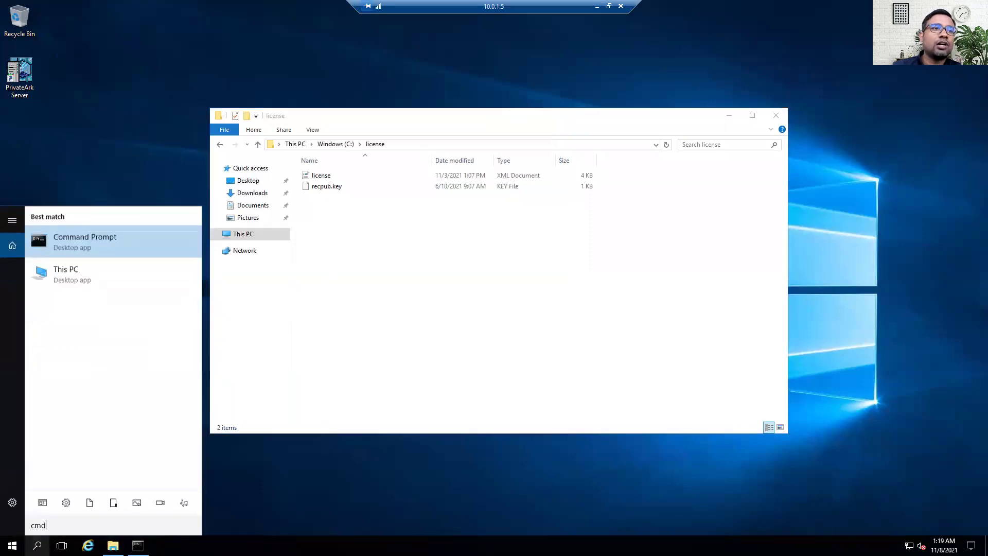
right_click(115, 243)
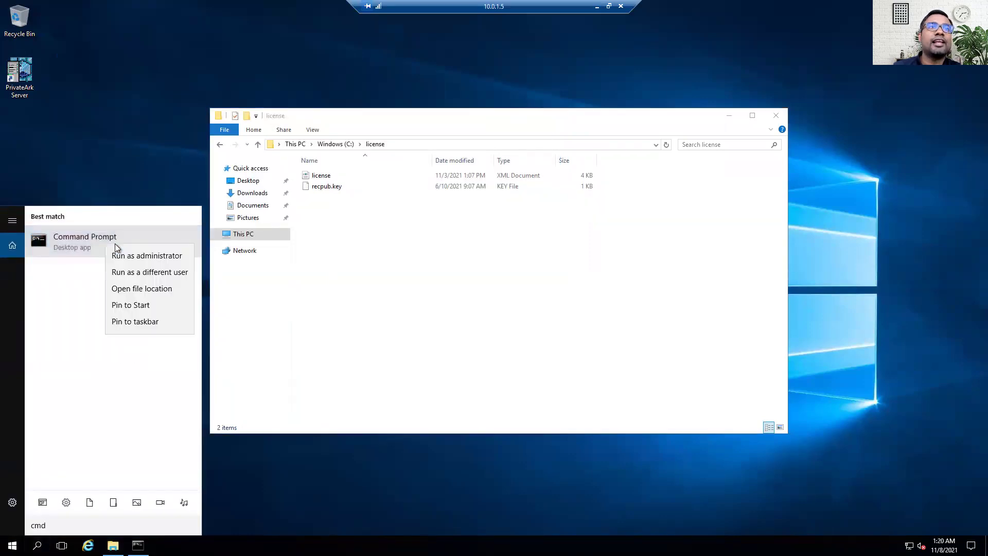
click(141, 256)
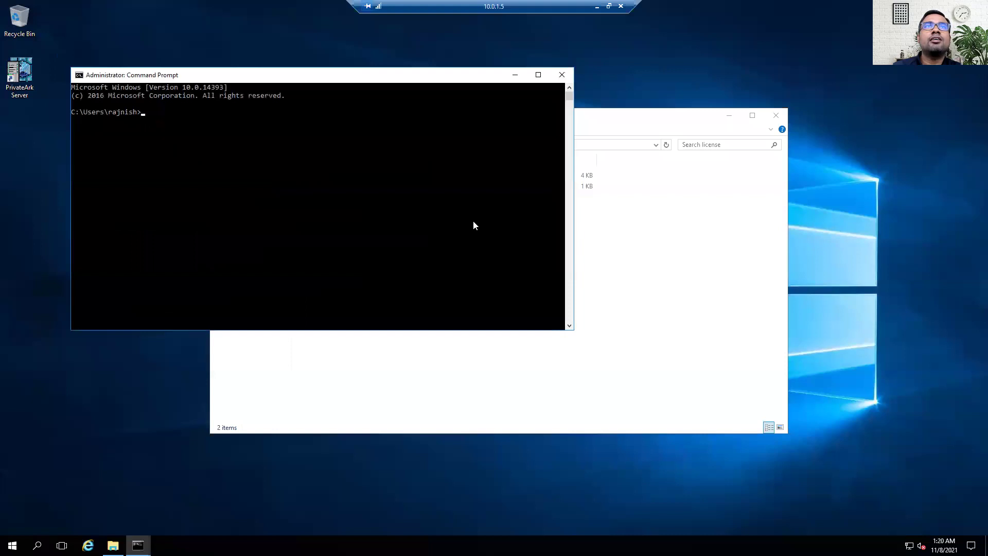
drag(377, 75, 609, 89)
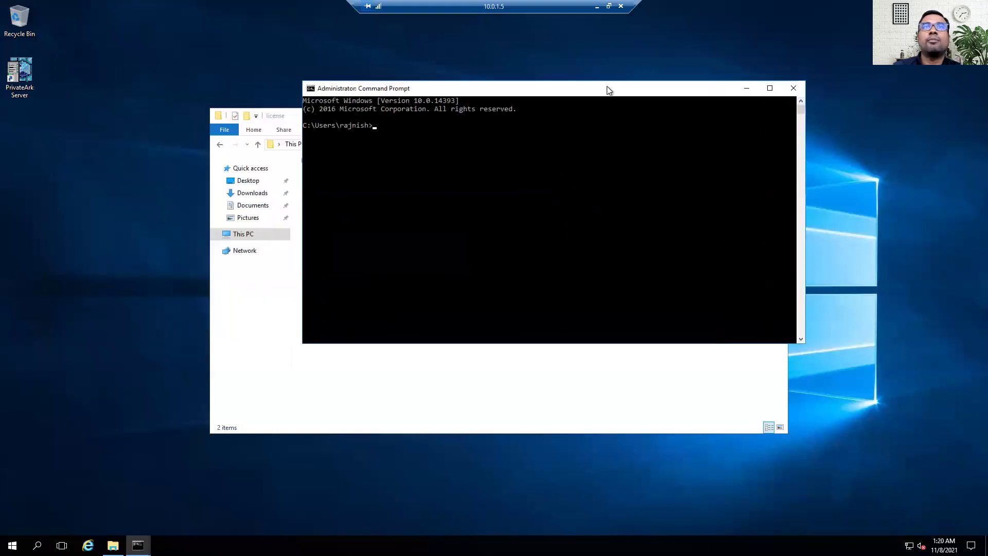
- Go up to the root of C:, list its contents, and change into the Program Files (x86) directory
text(cd ..)
key(Return)
text(cd ..)
key(Return)
text(dir)
key(Return)
text(cd "Program Files (x86)")
key(Return)
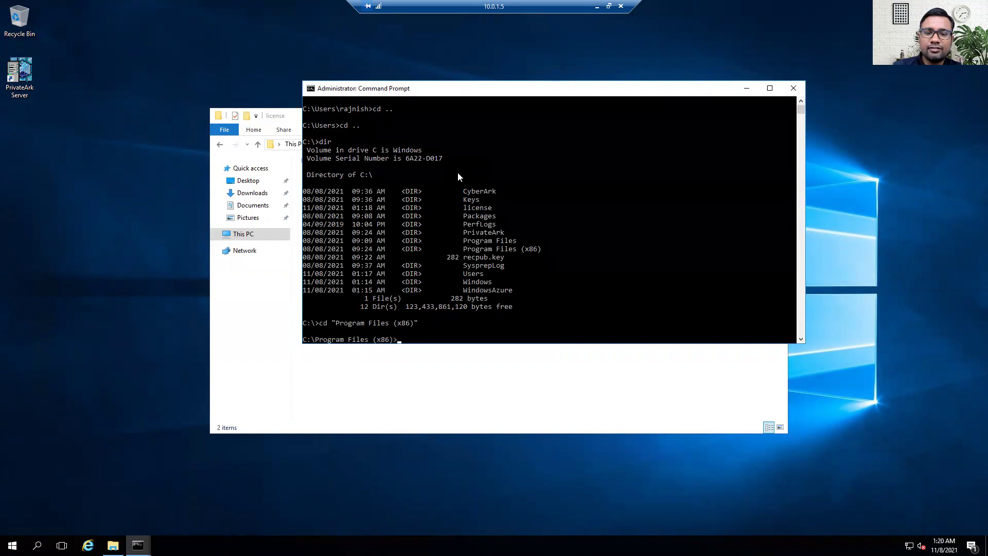
- List Program Files (x86), change into its PrivateArk directory, and list that directory's contents
text(dir)
key(Return)
text(cd PrivateArk)
key(Return)
text(dir)
key(Return)
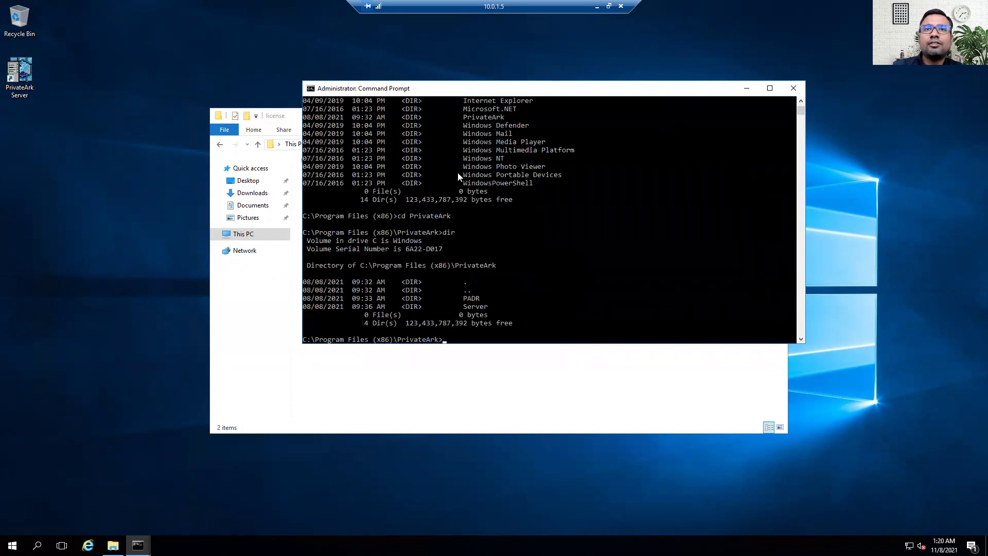
- Change into the Server directory under PrivateArk and list its files
text(cd Sr)
text(rver)
key(Return)
text(dir)
key(Return)
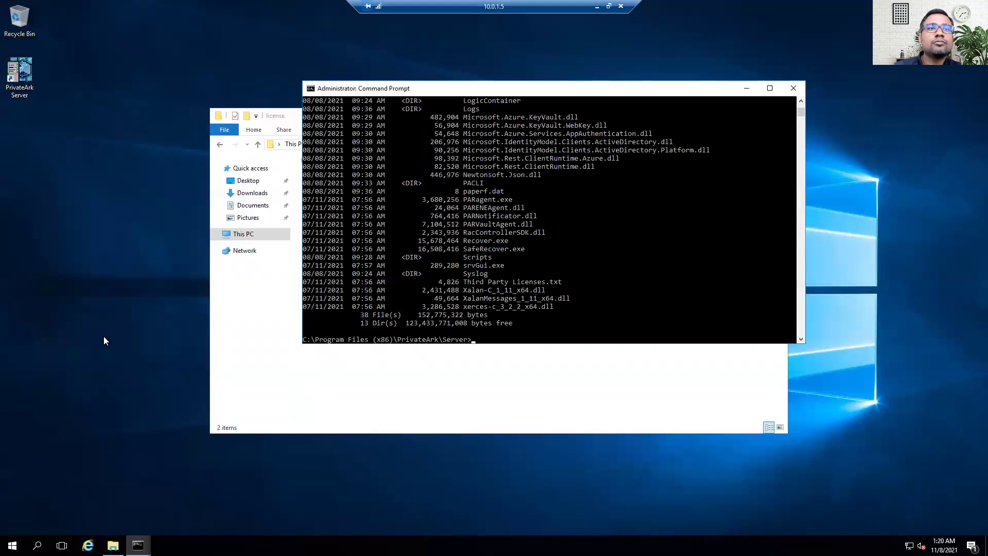
- Review the nslookup and ipconfig output in the first Command Prompt, and minimize that window again
mouse_move(137, 545)
click(83, 495)
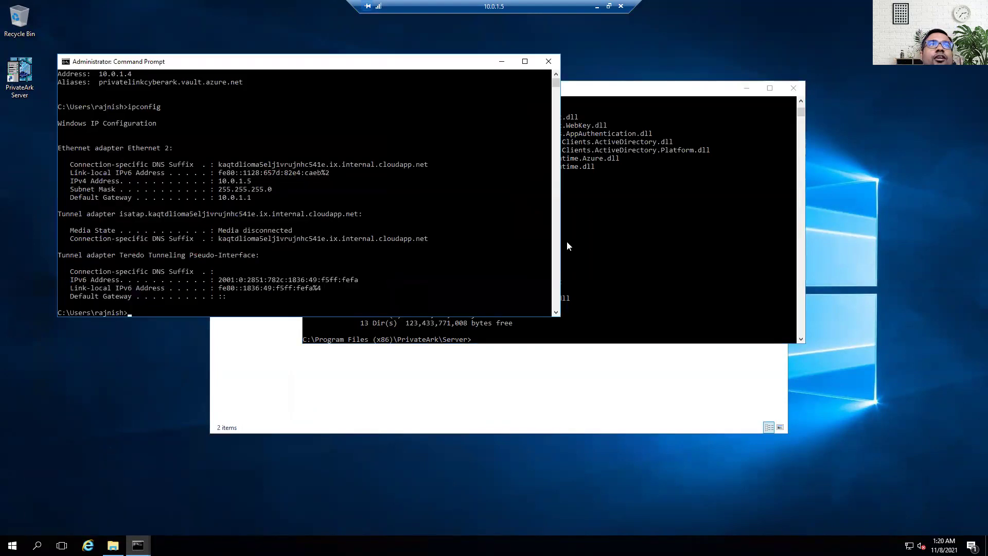
click(555, 75)
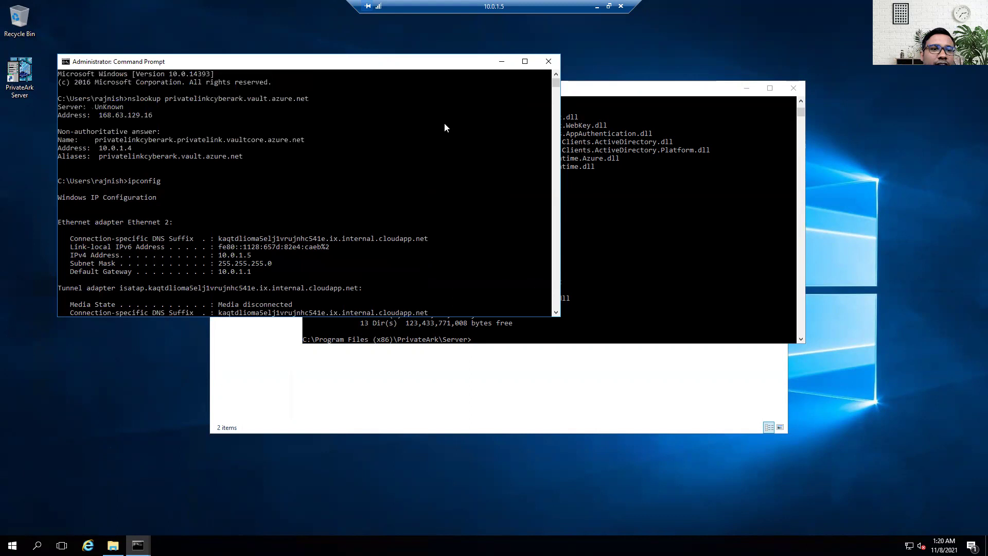
click(502, 63)
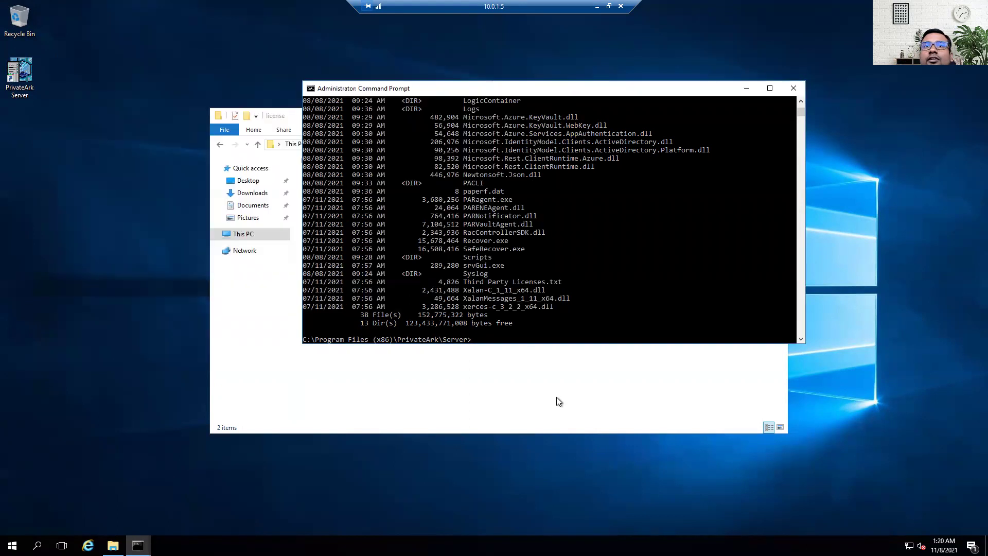
- Run CAVaultManager.exe PostInstall, accepting the EULA, with the C:\license files, admin, master and DR passwords, cloud vendor Azure, the key vault URI and RDP gateway 10.0.2.4
right_click(506, 342)
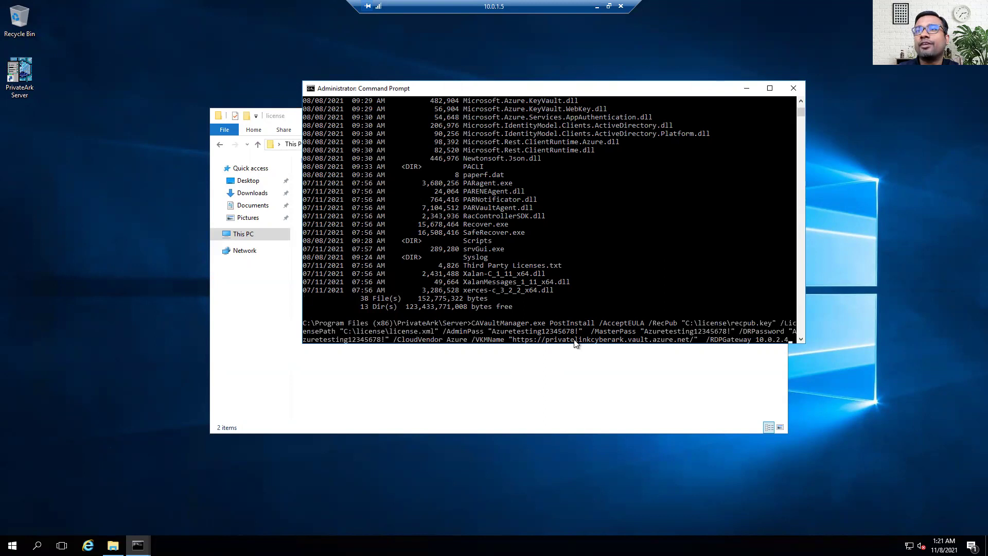
key(Return)
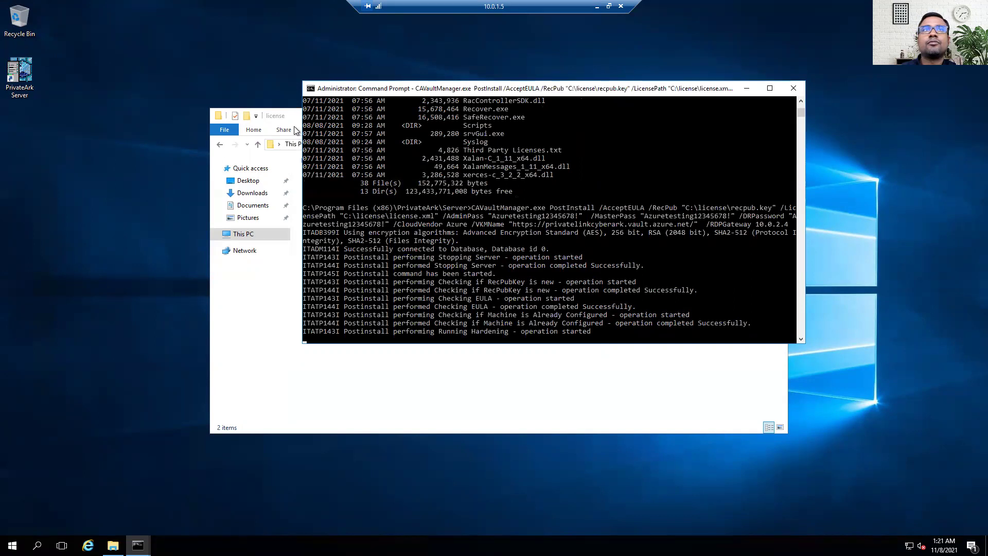
- Close the license folder window and enlarge the Command Prompt window running the postinstall
click(282, 113)
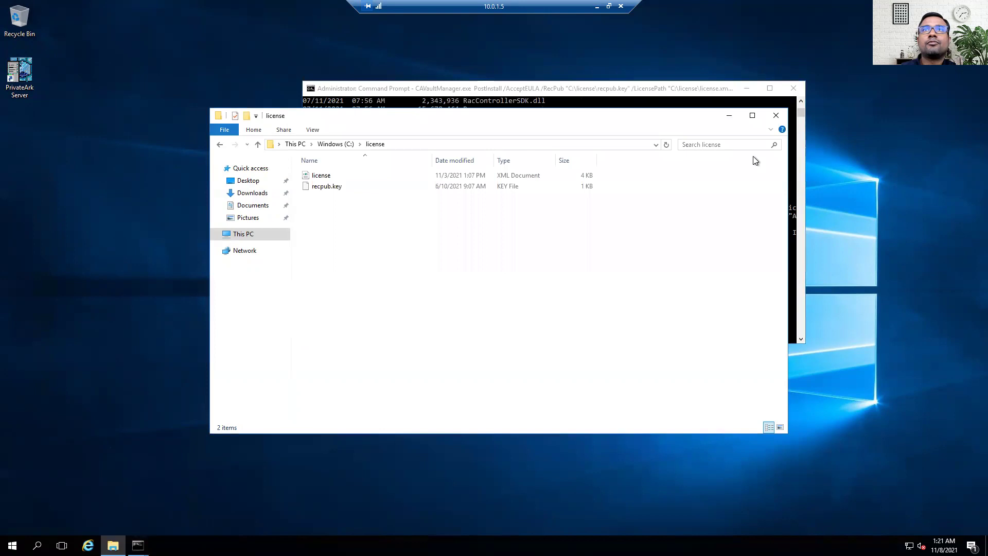
click(775, 114)
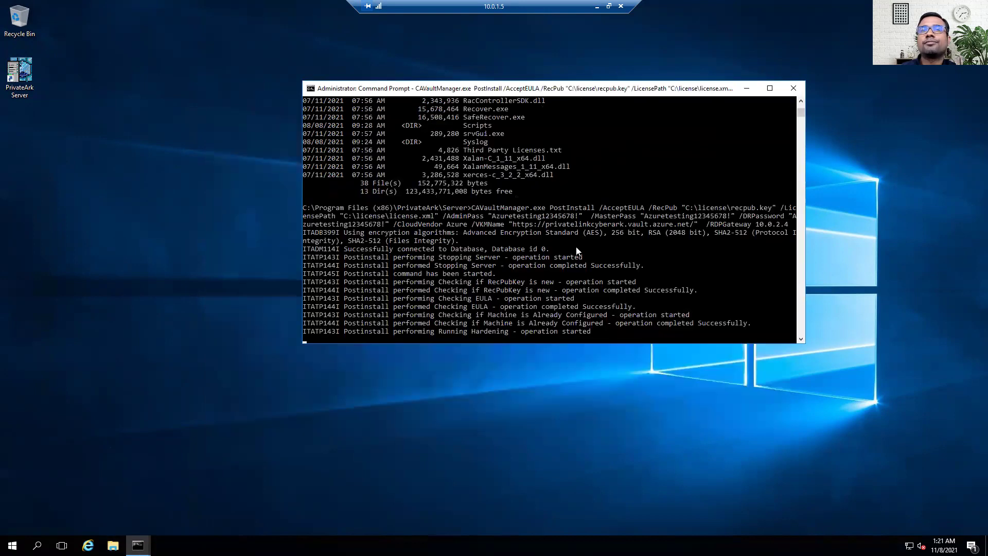
drag(305, 345, 254, 429)
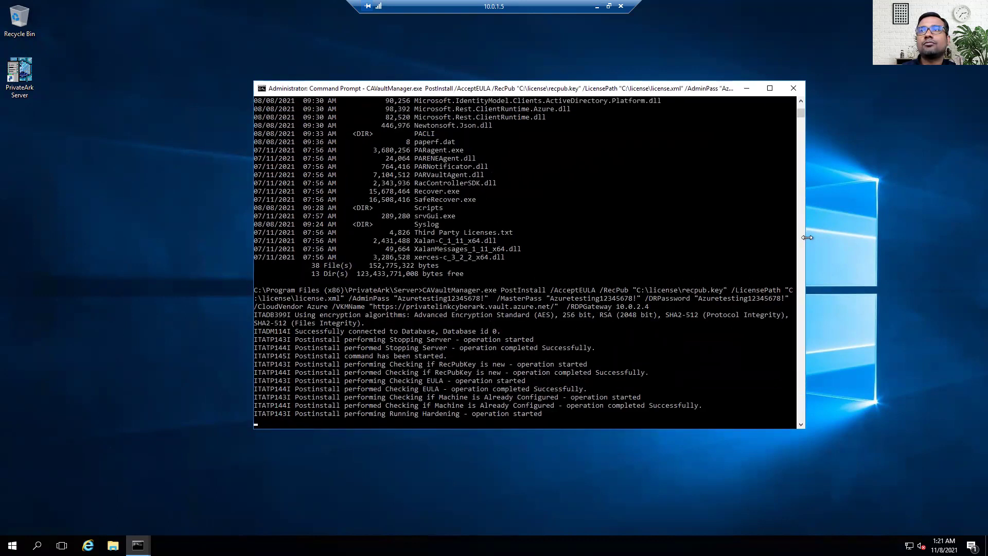
drag(807, 237, 844, 240)
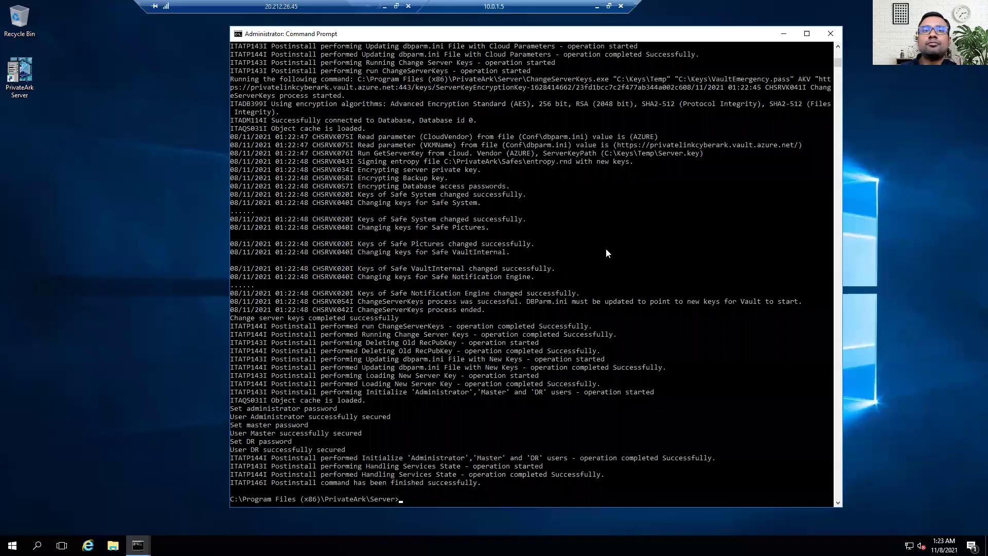
- Review the postinstall output from the CAVaultManager command line through to its last messages
click(838, 47)
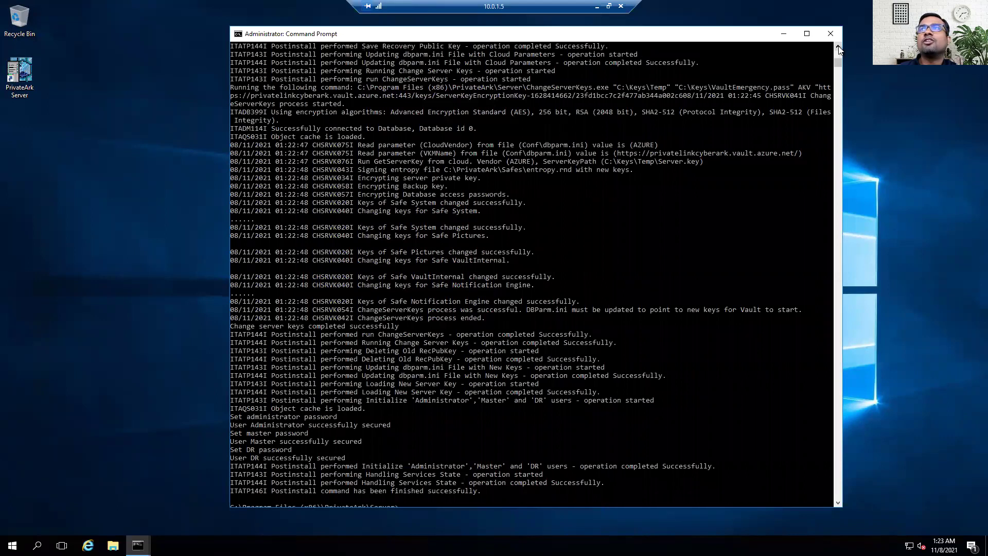
scroll(838, 47, up, 7)
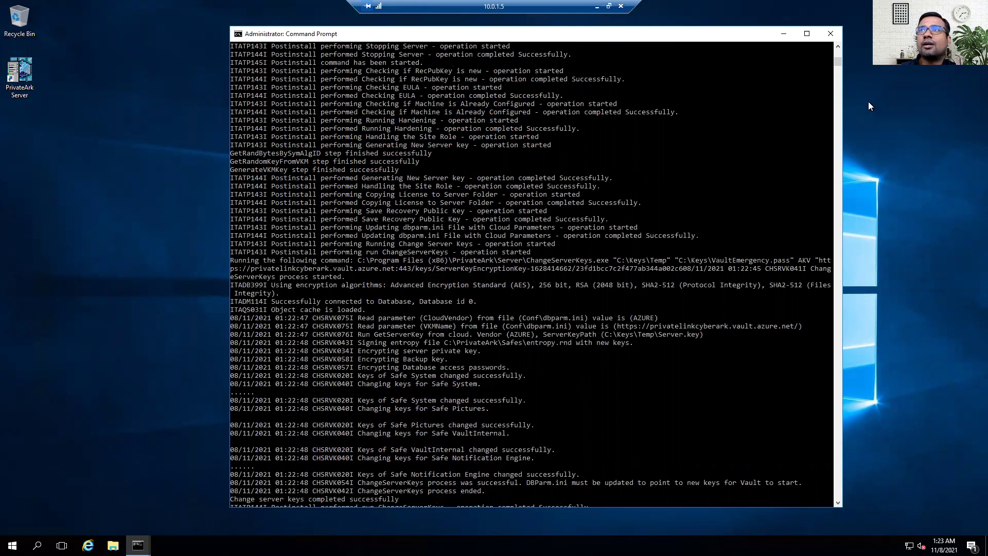
drag(837, 60, 838, 60)
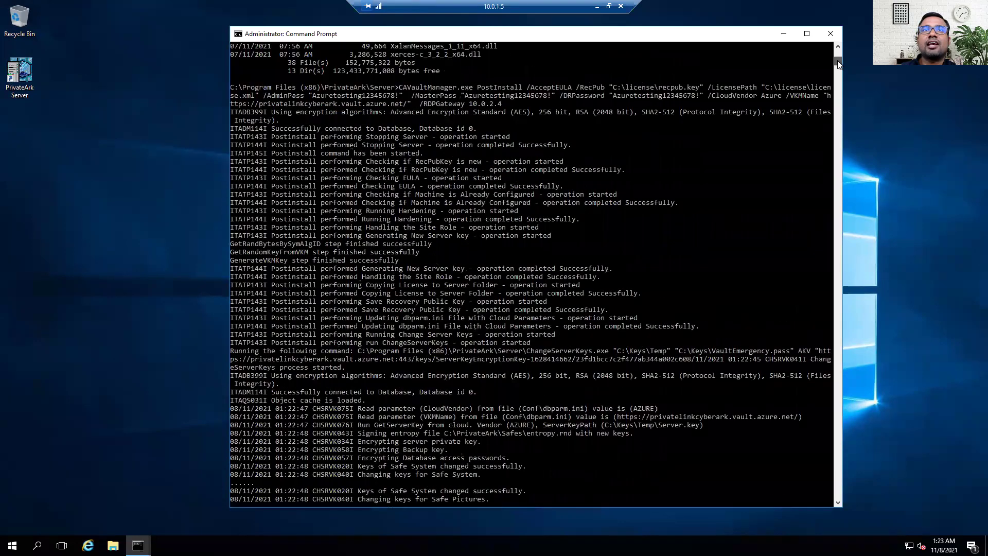
click(838, 503)
drag(839, 507, 838, 507)
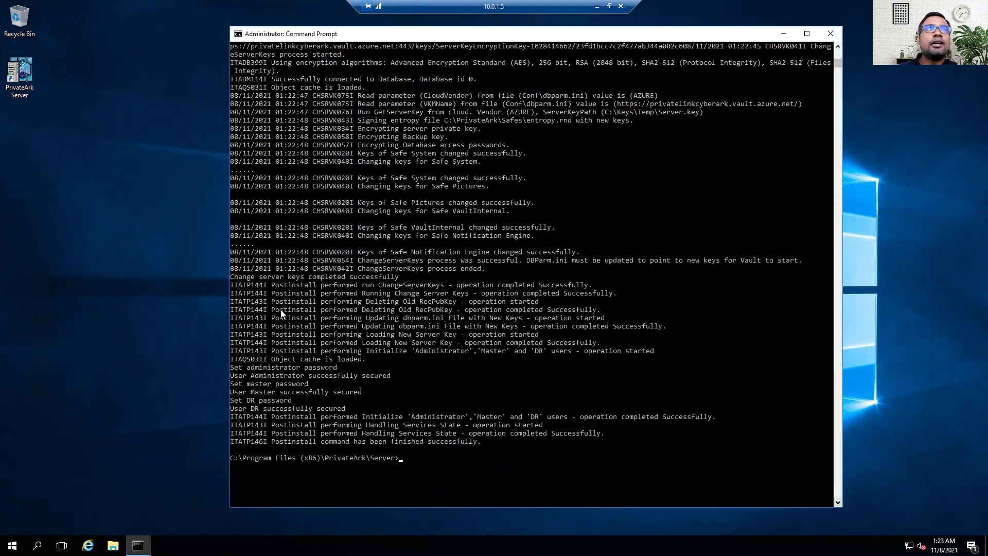
- Open the PrivateArk Server console from the vault VM's desktop to examine the vault server log
double_click(27, 76)
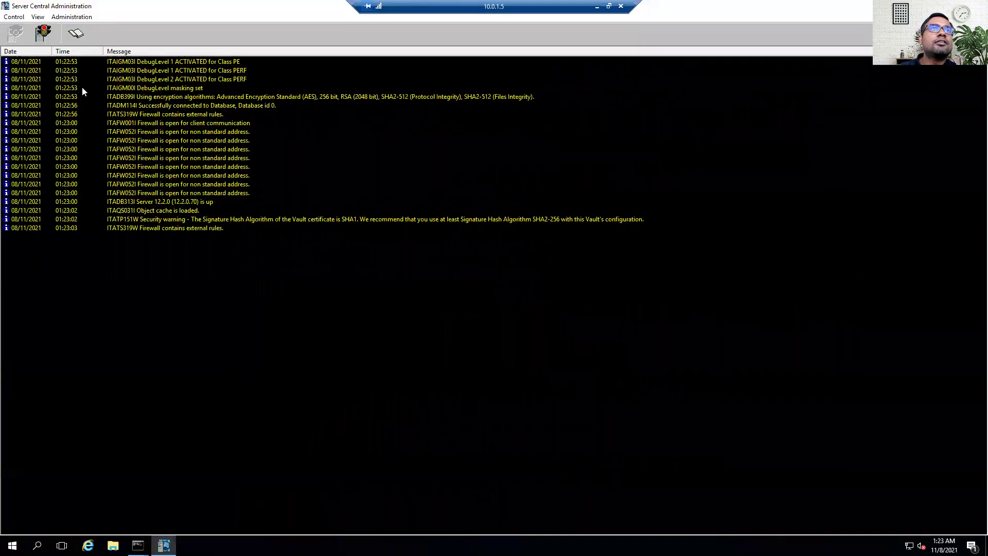